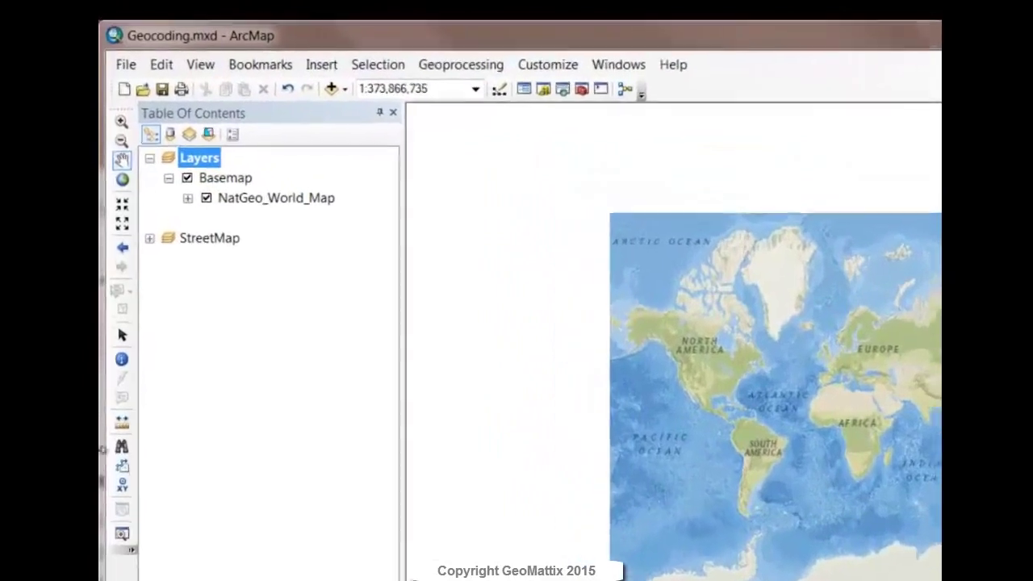
Step: In Find's Locations tab, choose World Geocode Service (ArcGIS Online) and enter '380 New York St, Redlands, Ca'
click(115, 305)
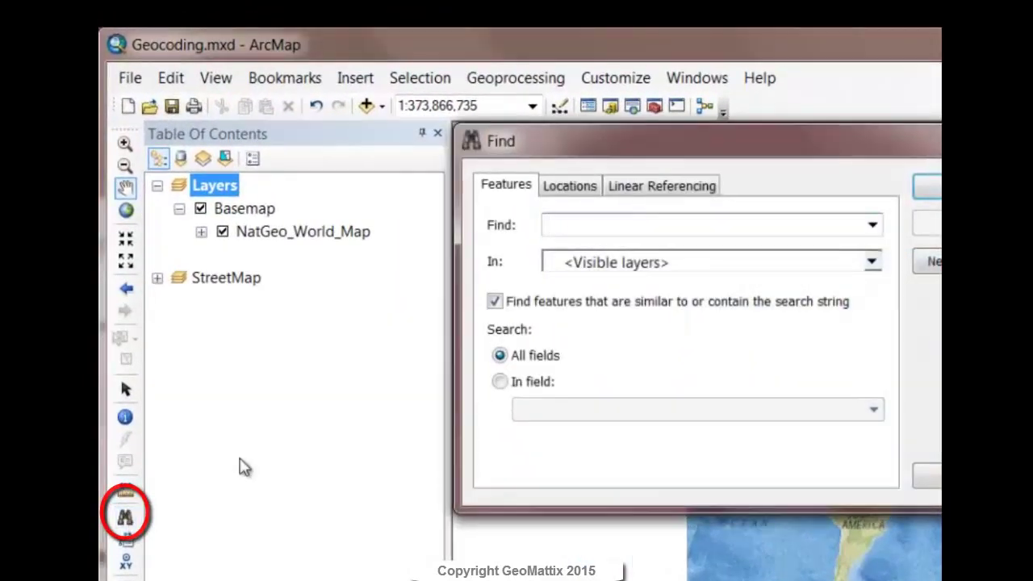
click(571, 188)
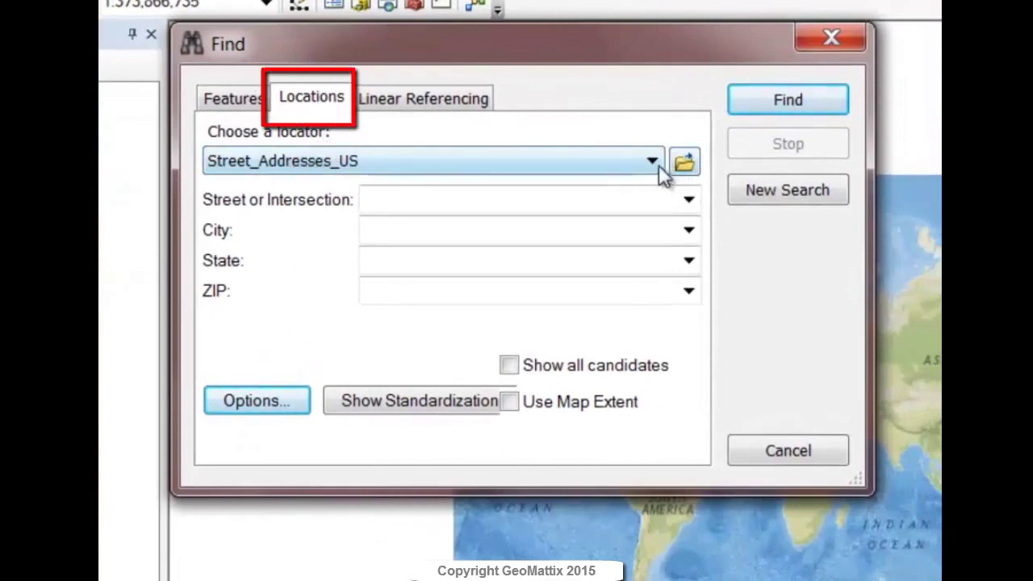
click(657, 164)
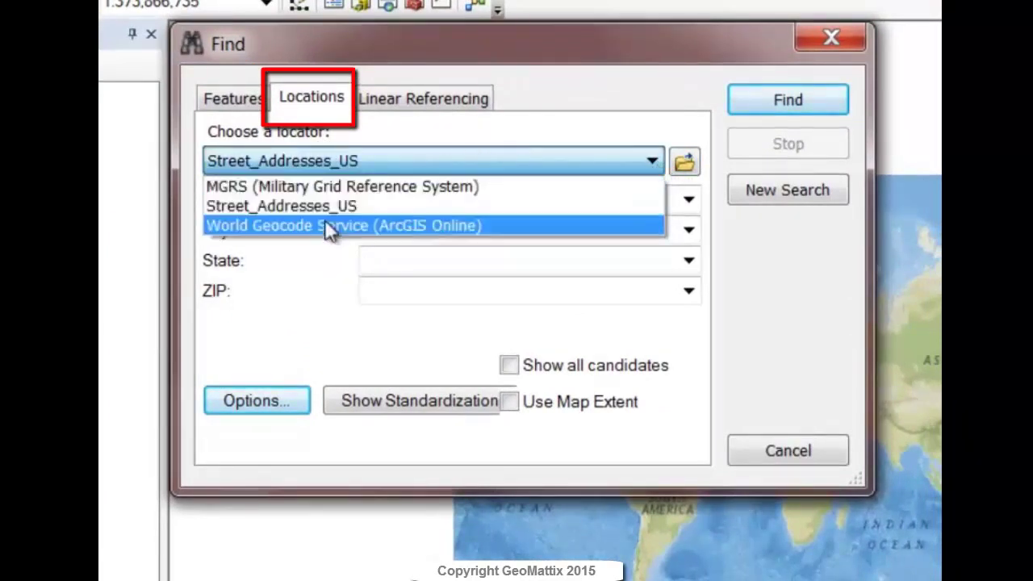
click(323, 227)
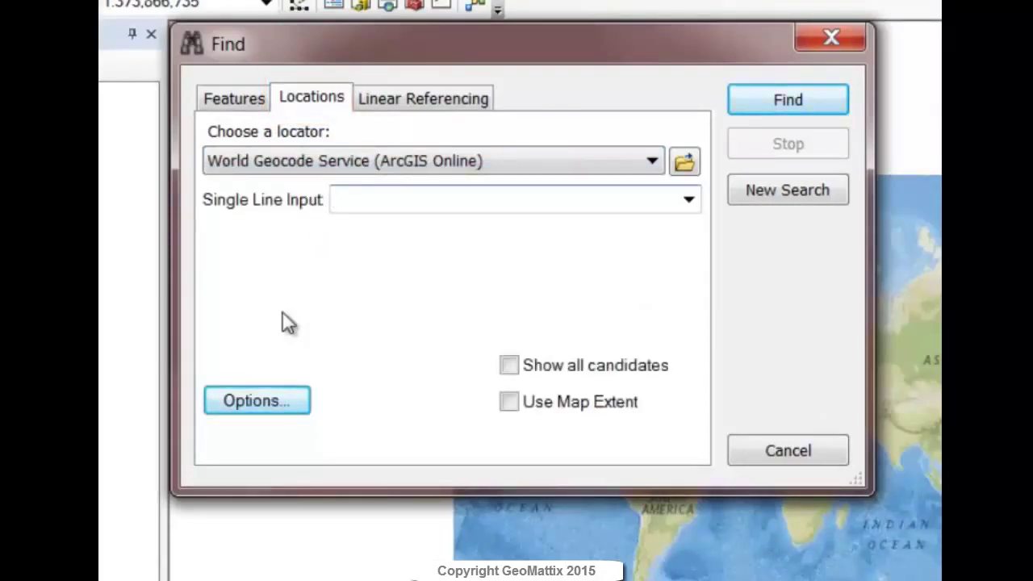
text(380 New York St, Redlands, Ca)
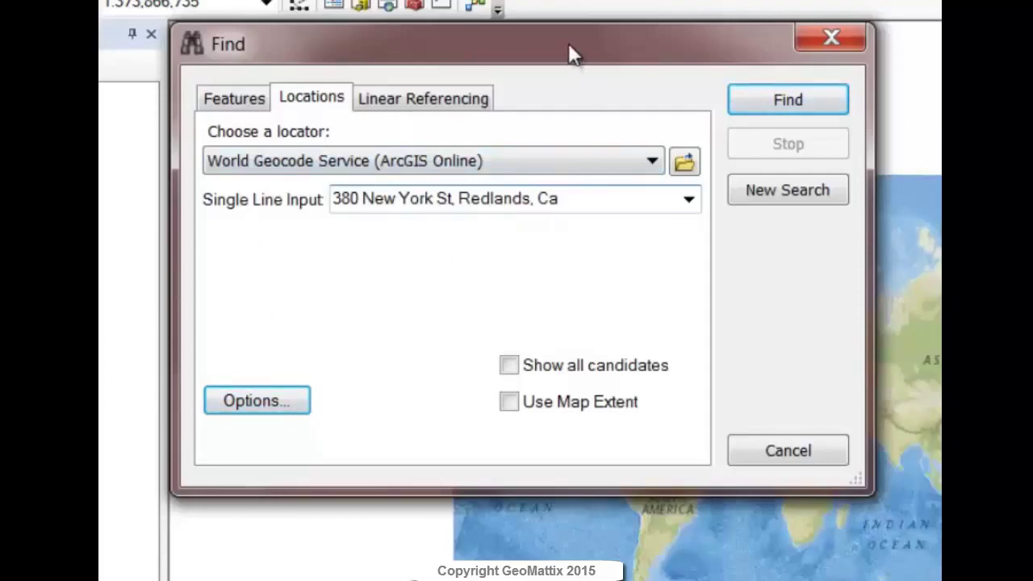
drag(568, 46, 112, 6)
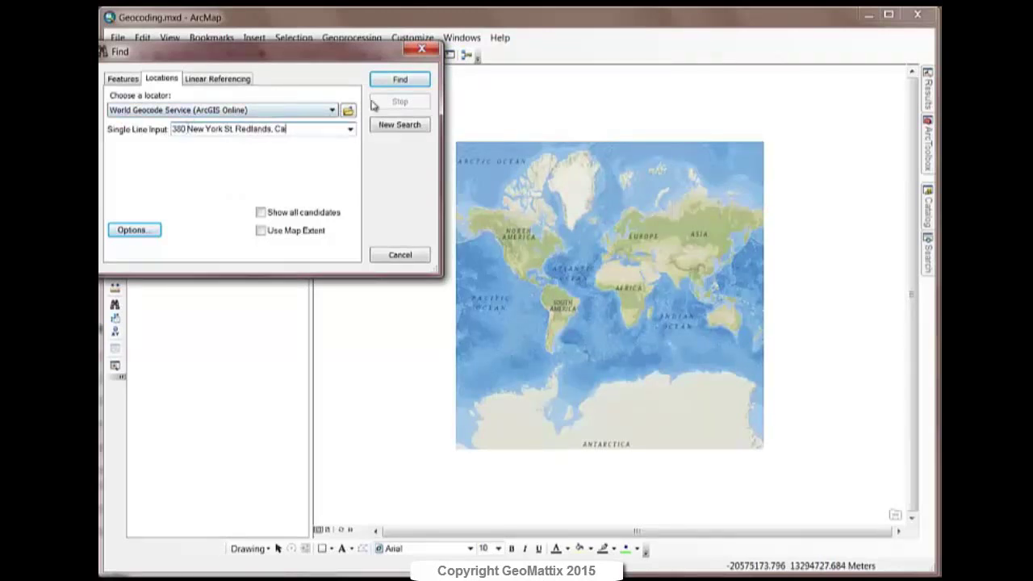
Step: Run the search, zoom to the top USA.PointAddress match, and add a labeled point there
click(387, 83)
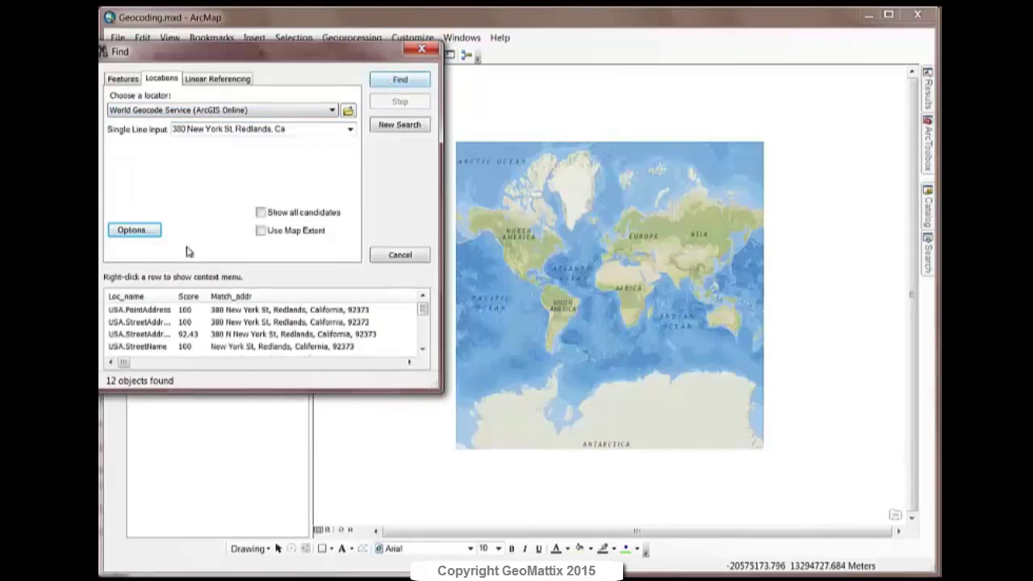
click(229, 312)
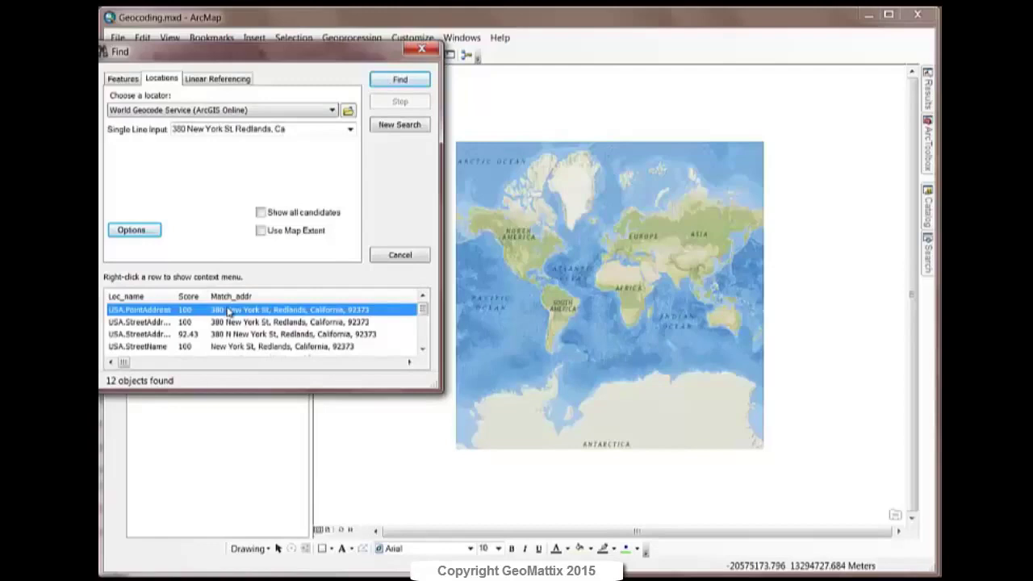
right_click(229, 312)
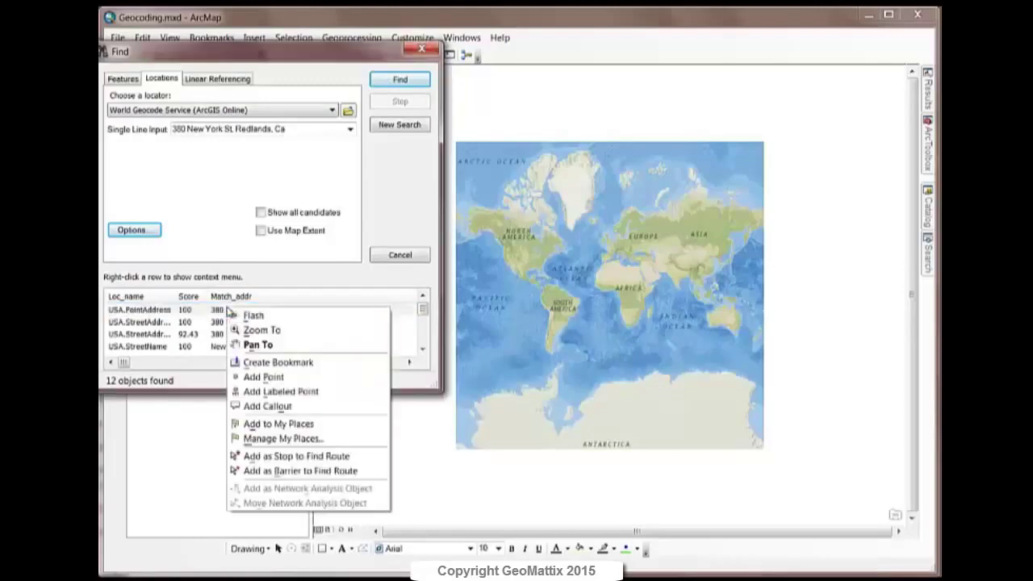
click(249, 330)
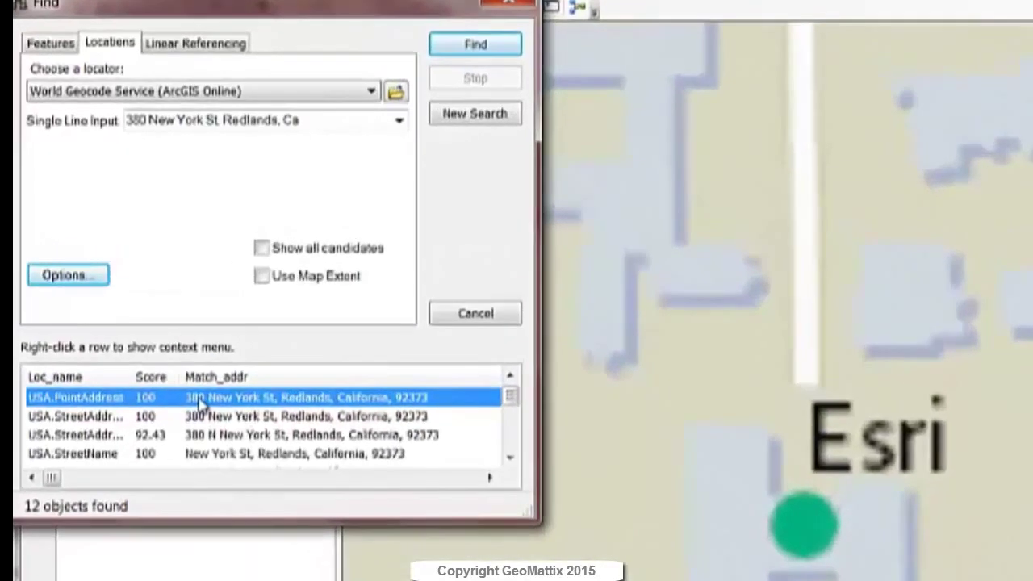
right_click(220, 310)
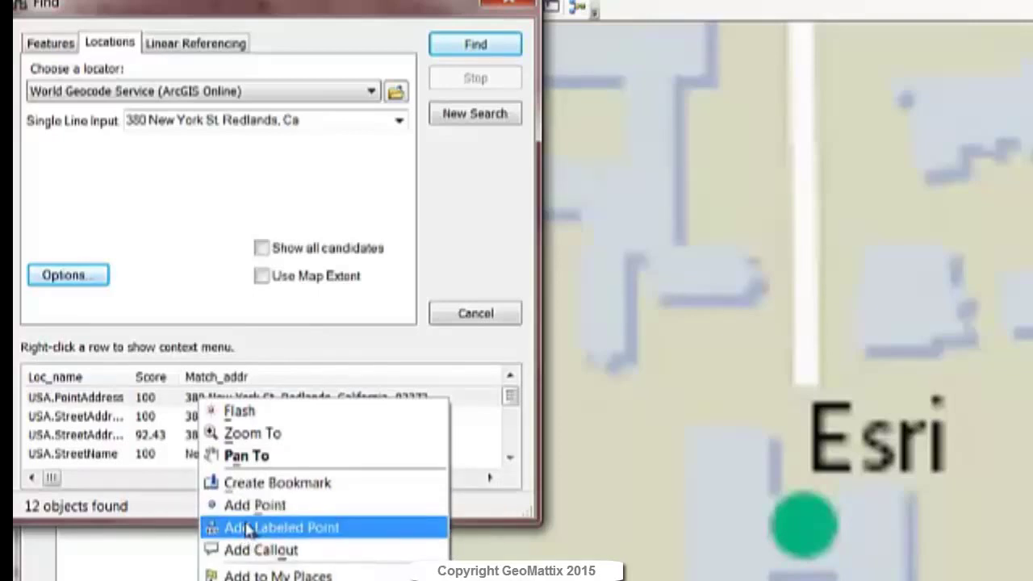
click(244, 527)
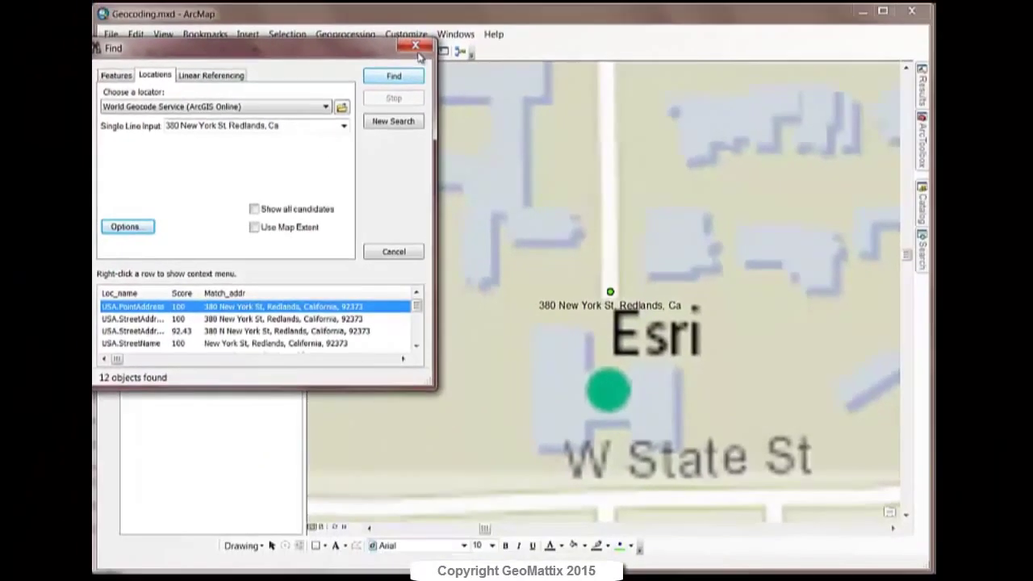
Step: Close Find, then turn on the Geocoding toolbar and dock it beside the other toolbars
click(416, 50)
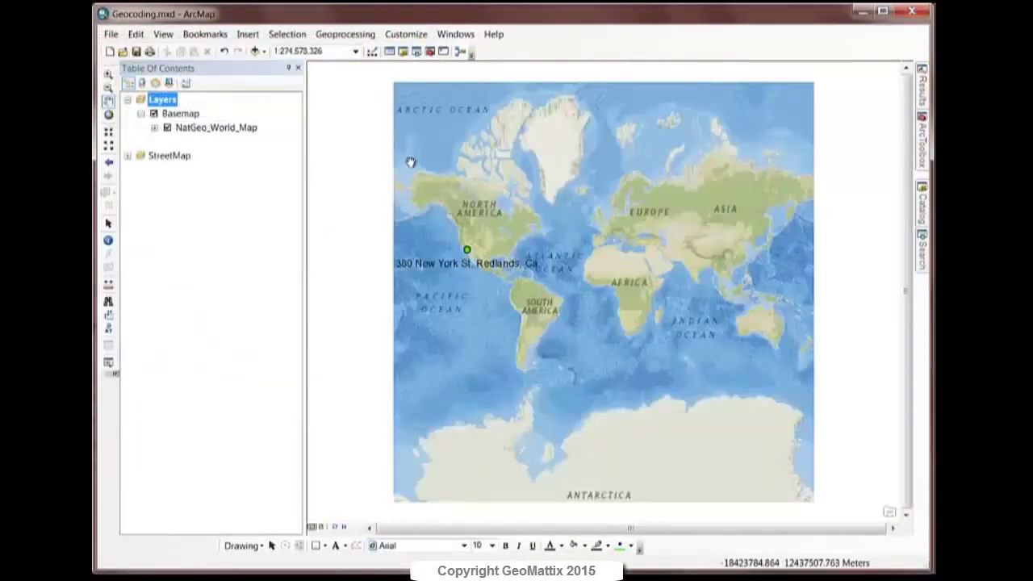
right_click(554, 52)
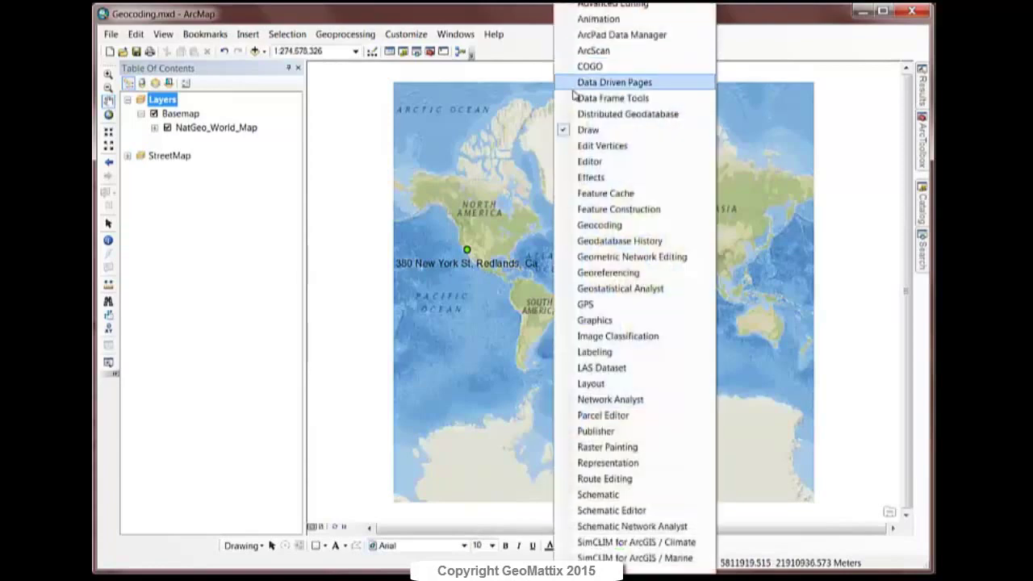
click(596, 226)
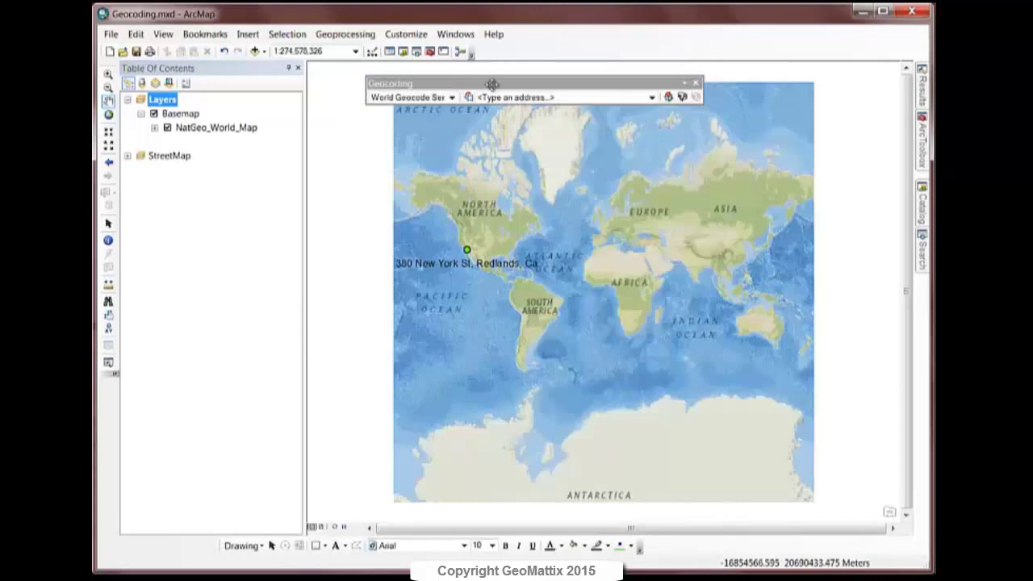
drag(489, 81, 595, 53)
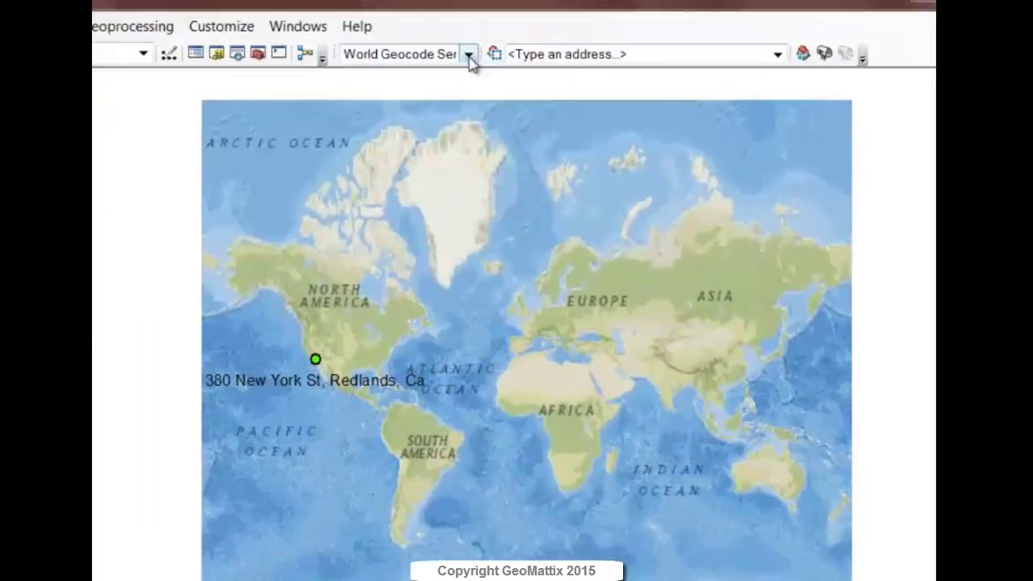
click(566, 52)
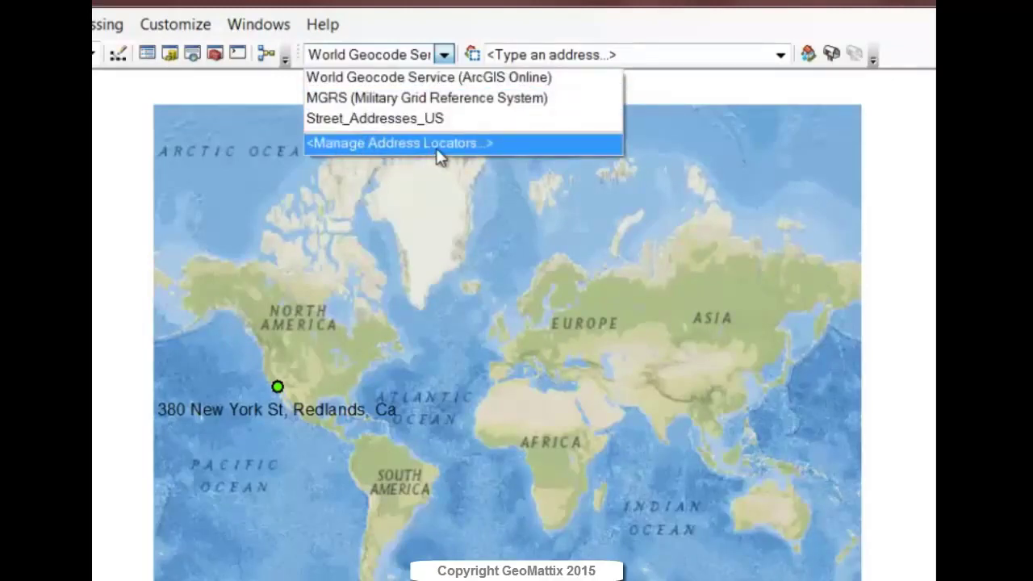
click(464, 31)
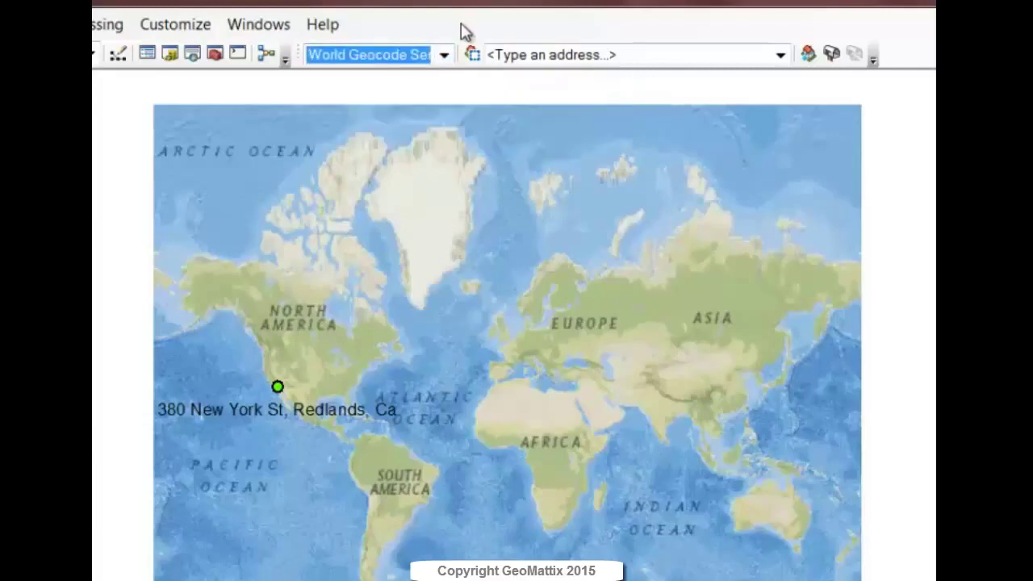
click(552, 55)
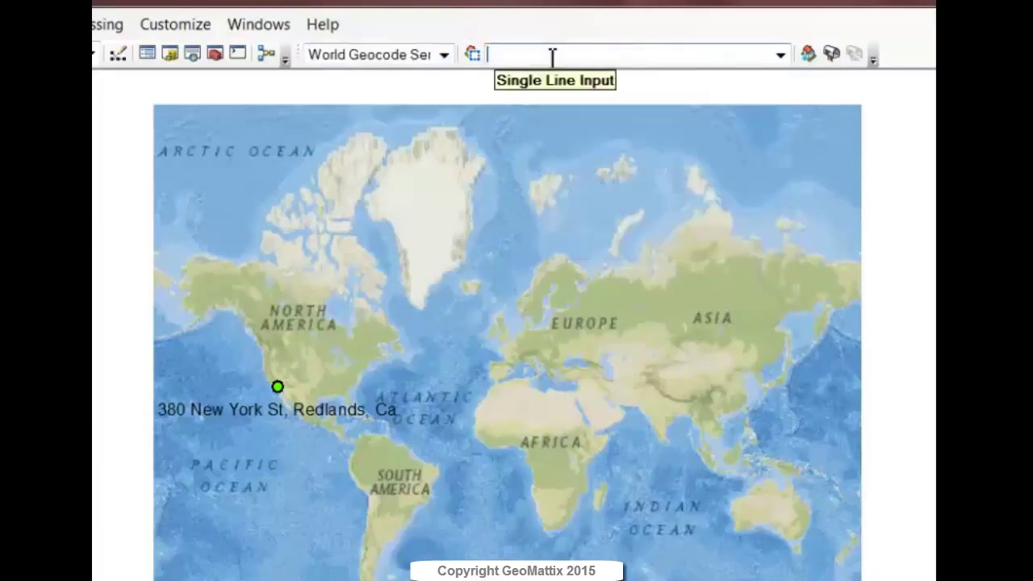
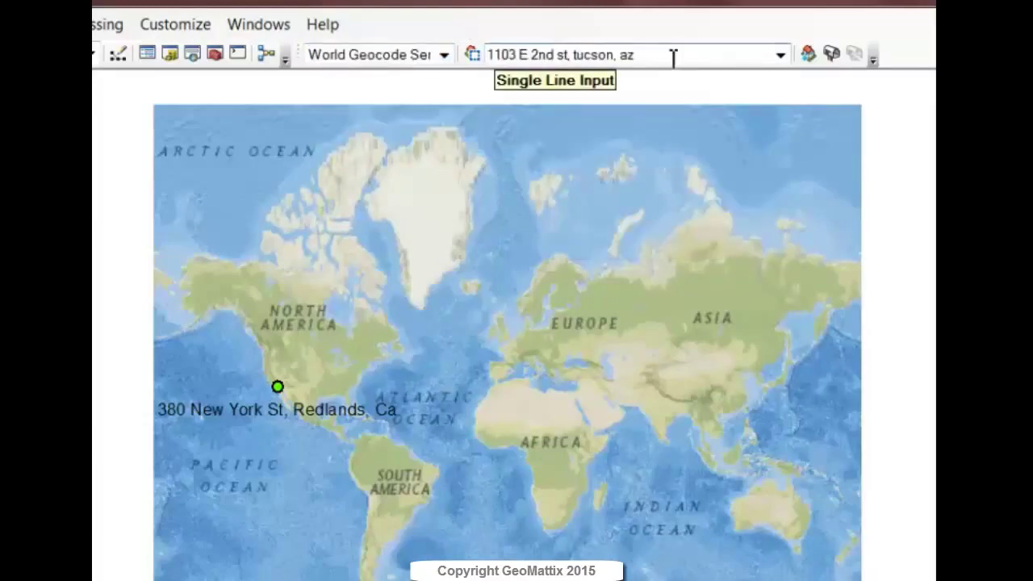
key(Return)
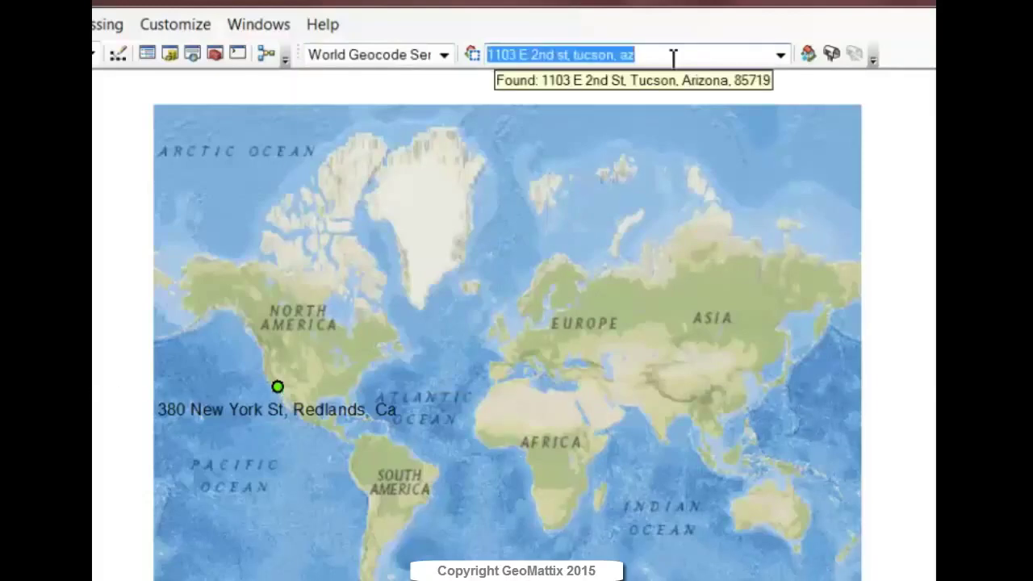
click(616, 57)
right_click(616, 56)
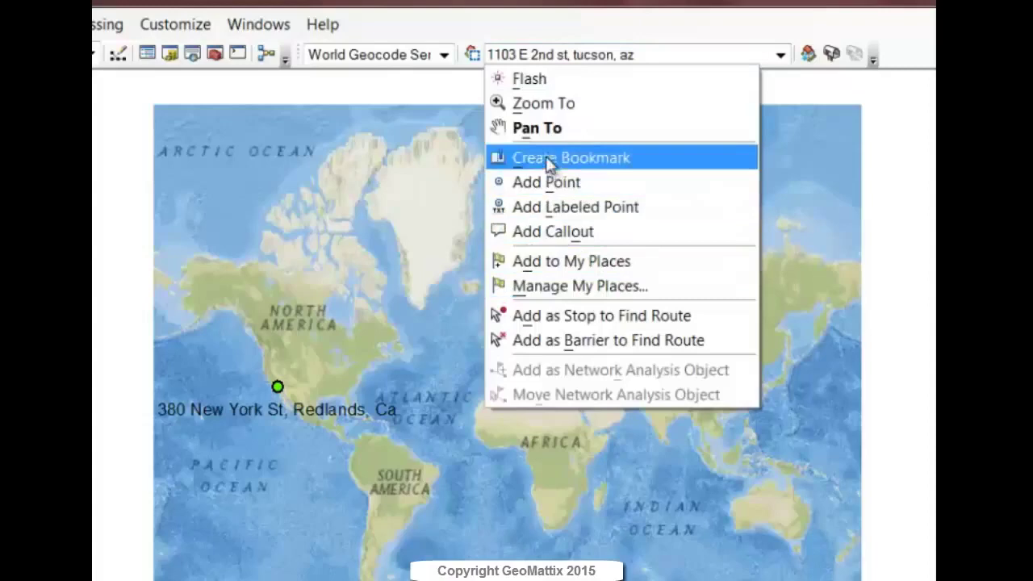
click(579, 108)
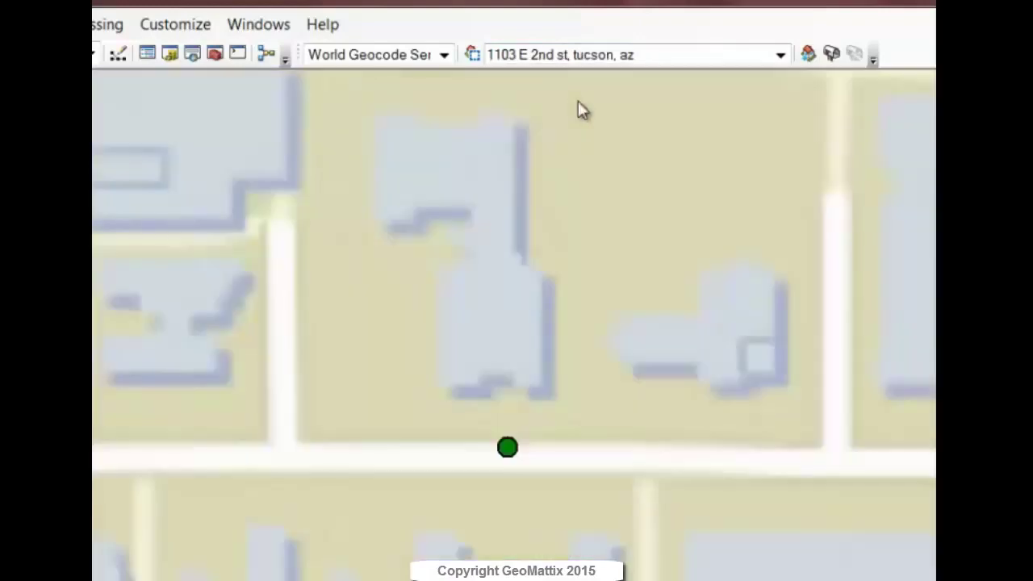
right_click(593, 58)
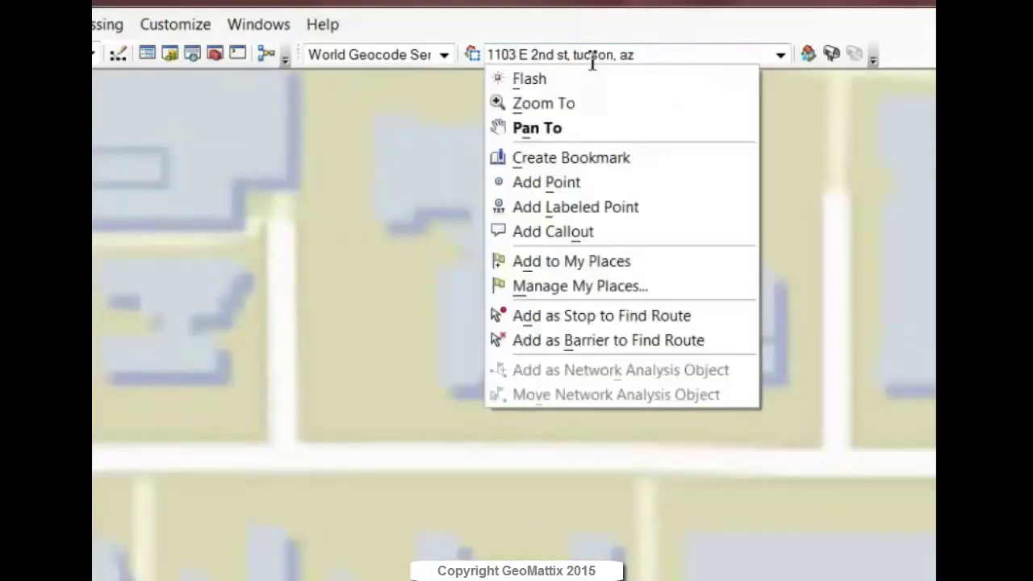
click(545, 206)
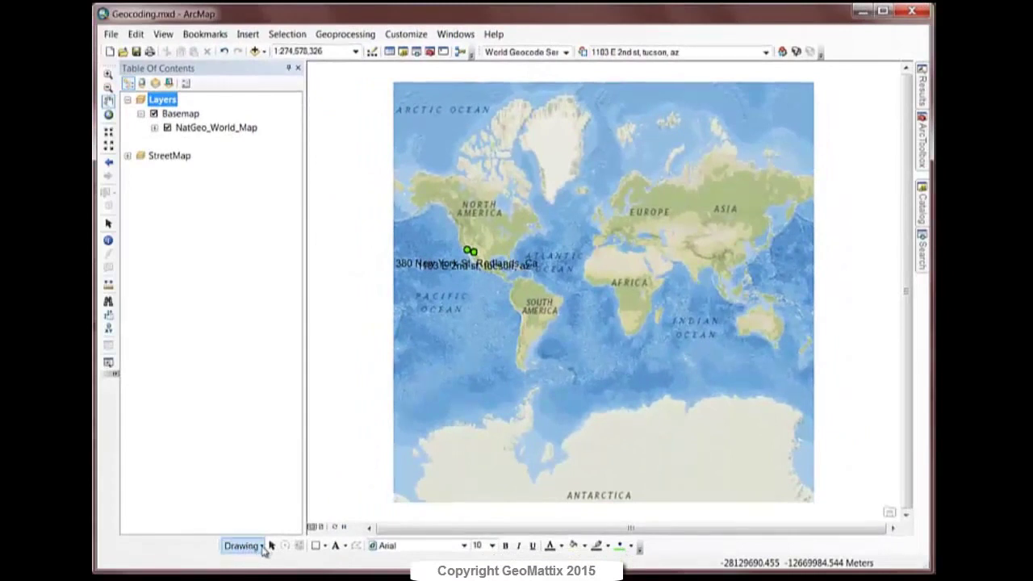
click(263, 550)
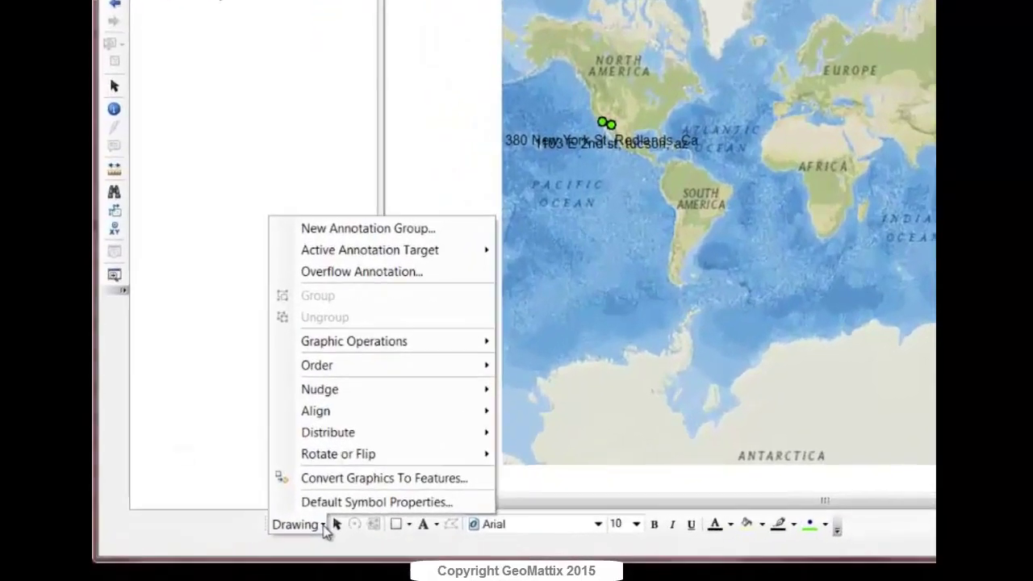
click(280, 530)
click(367, 506)
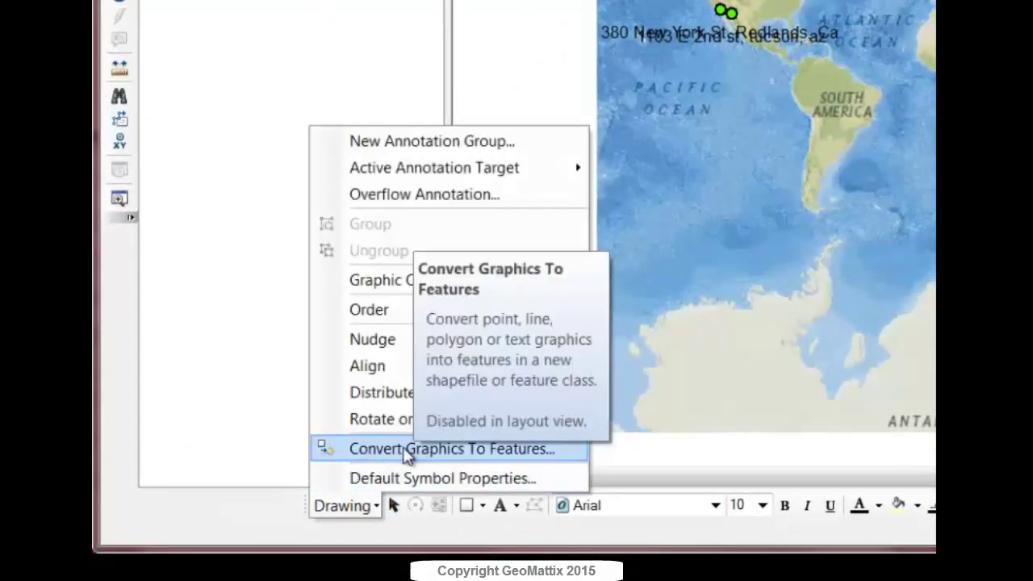
click(170, 528)
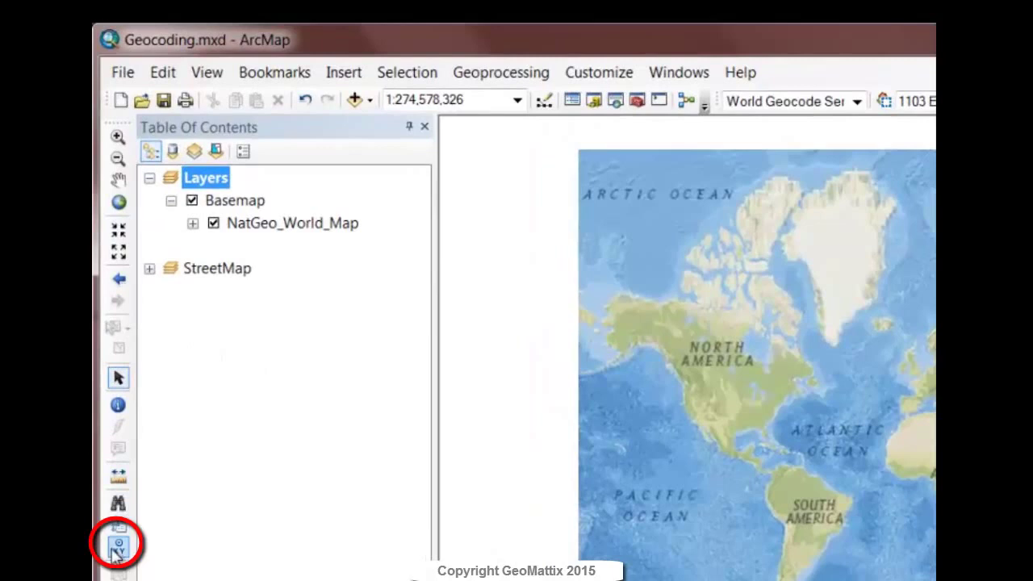
Step: Open Go To XY beside the map, keep Decimal Degrees units, and select the Long field
click(118, 551)
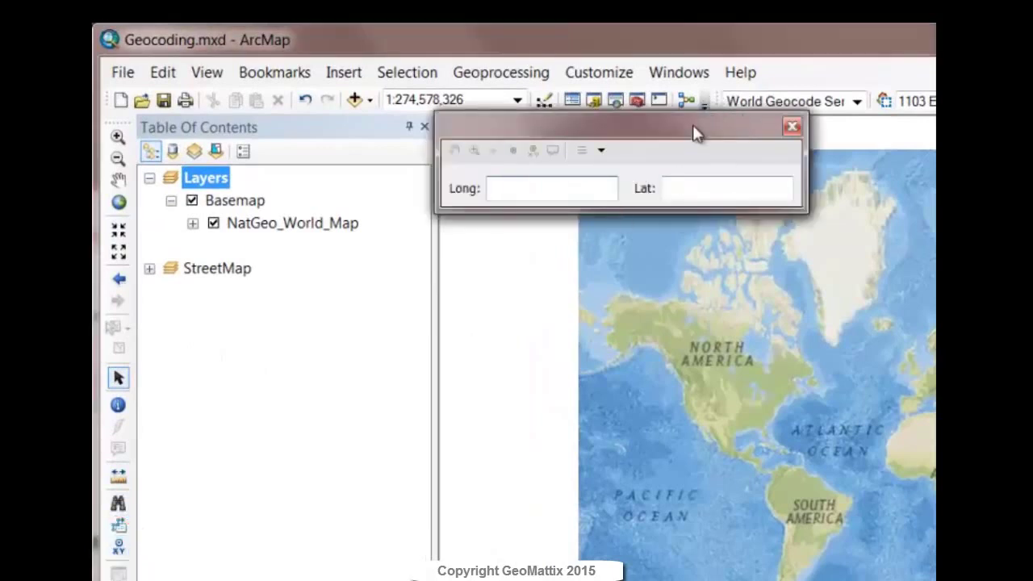
drag(692, 125, 648, 147)
drag(605, 178, 427, 234)
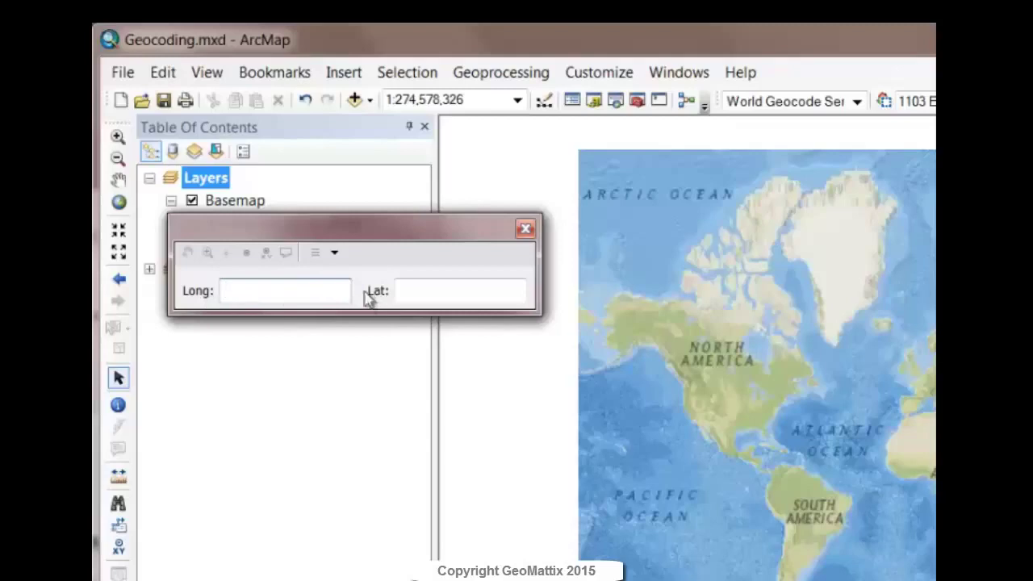
click(335, 254)
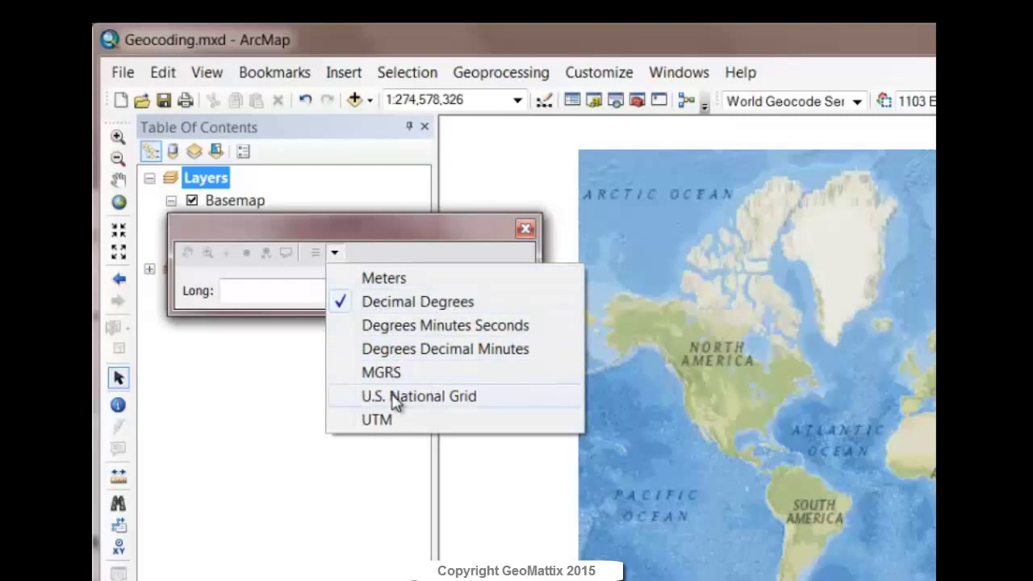
click(249, 359)
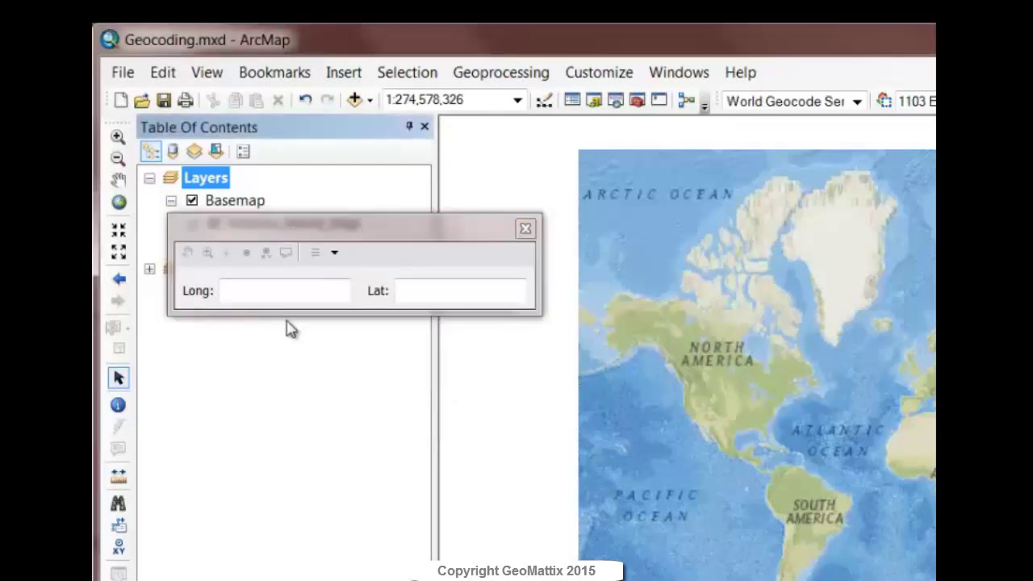
click(298, 292)
Step: Enter longitude 0 and latitude 0, flash the point twice, then close Go To XY
text(0)
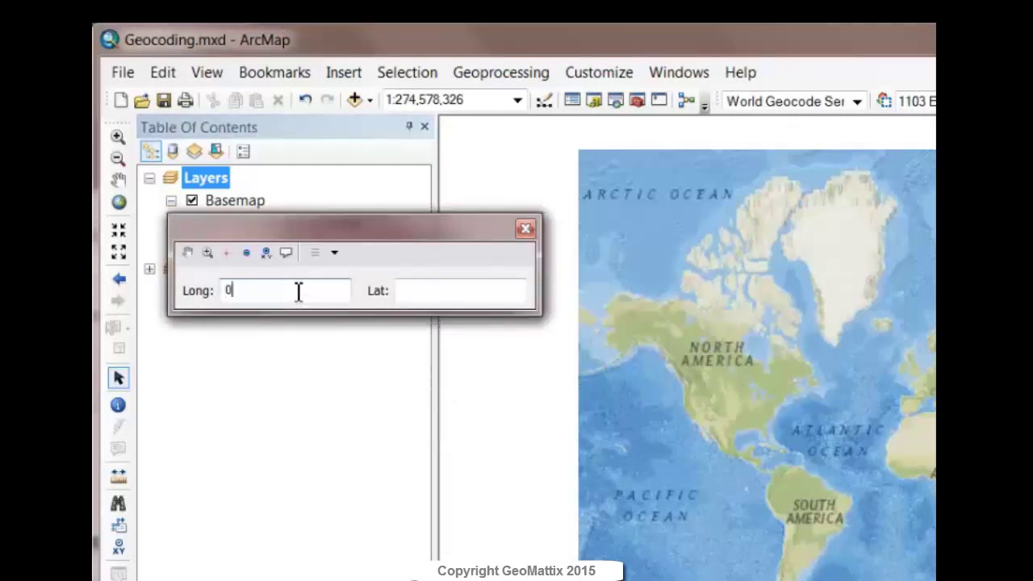
click(502, 290)
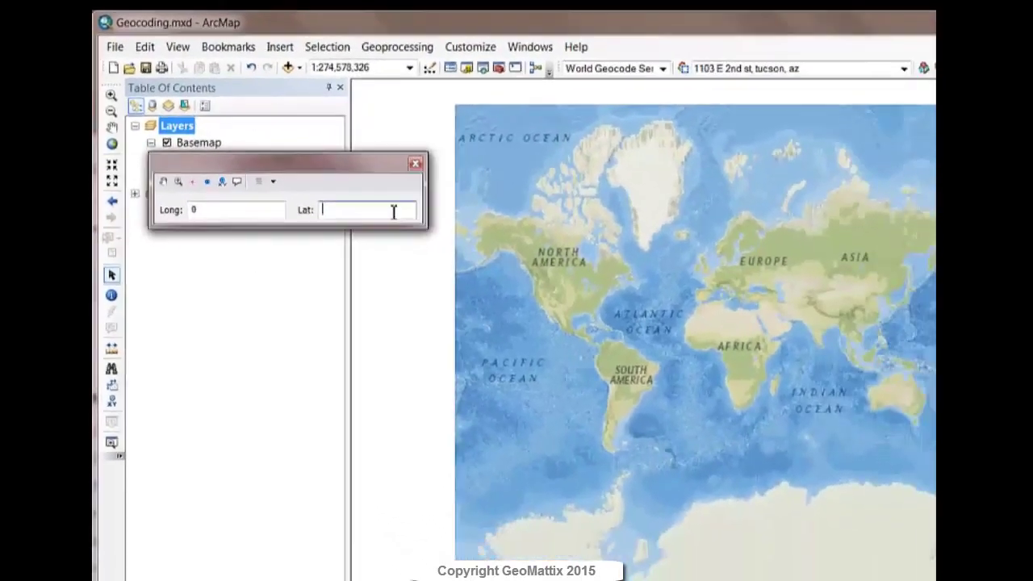
text(0)
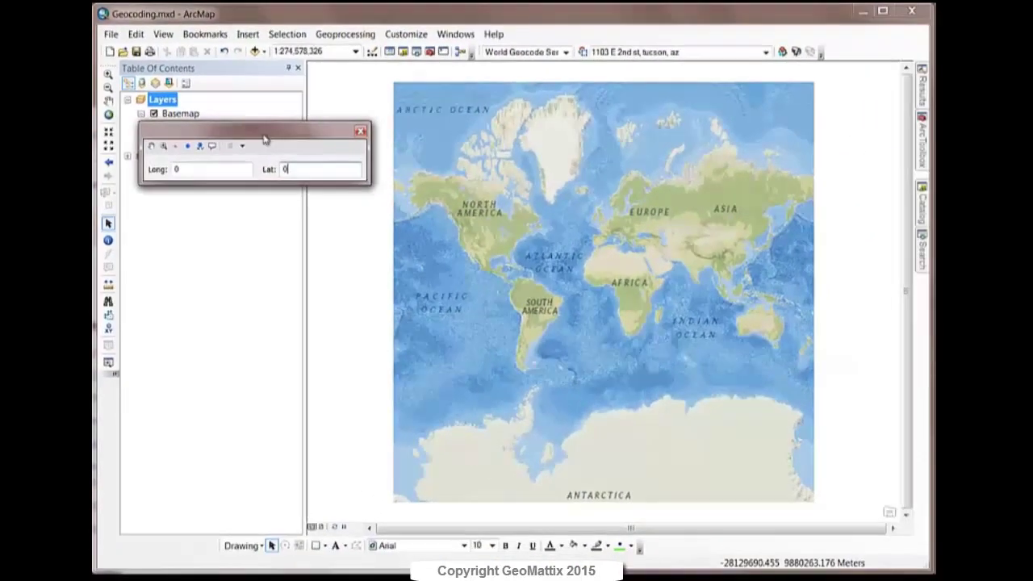
click(177, 150)
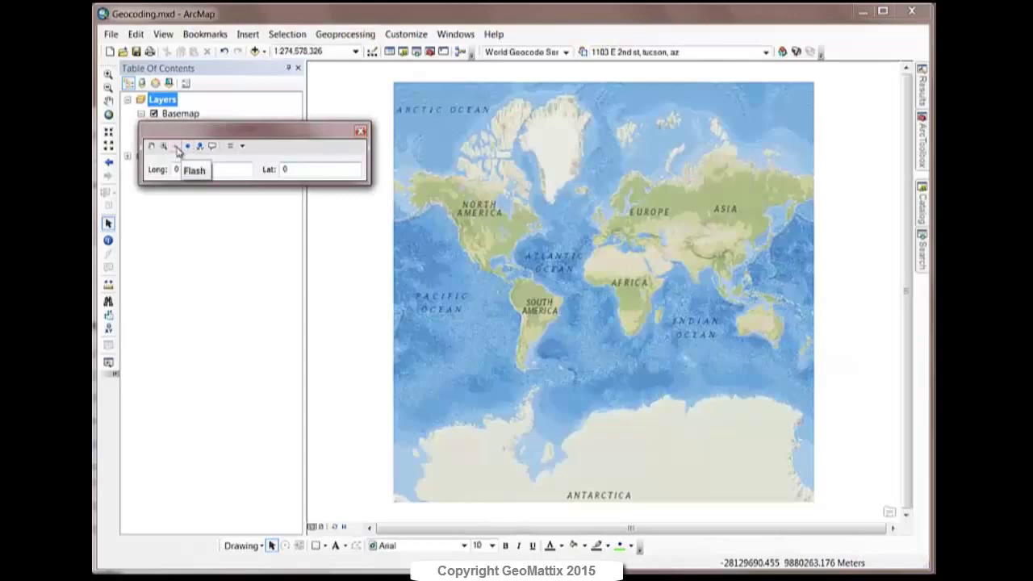
click(178, 150)
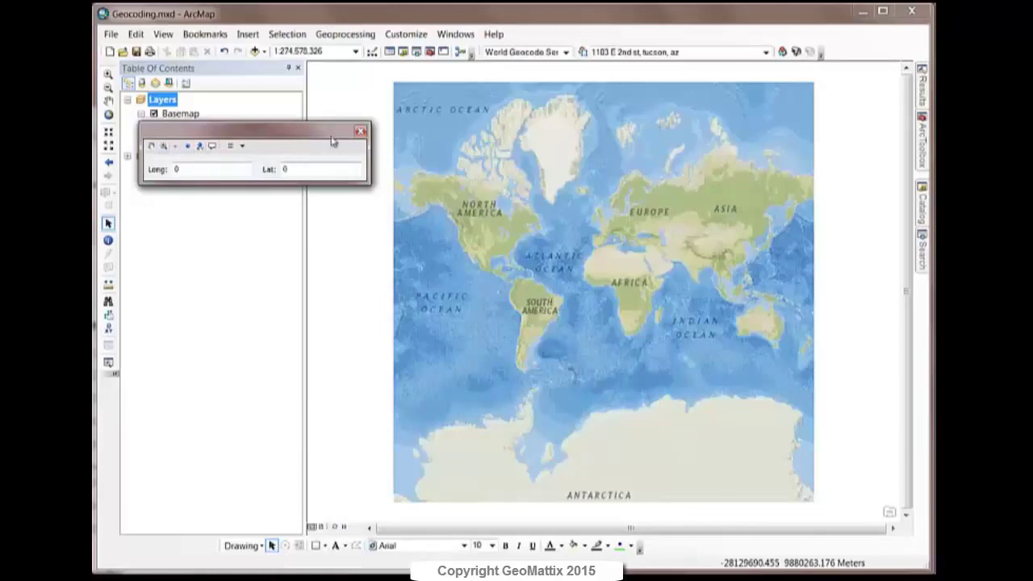
click(361, 131)
Step: Activate and expand the StreetMap data frame, then zoom in on the southwestern United States
right_click(170, 155)
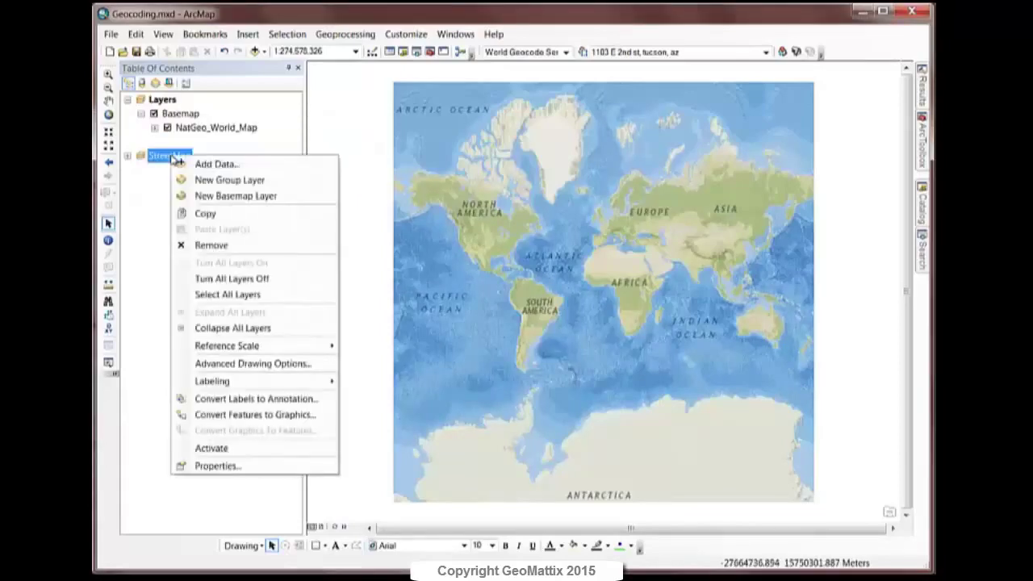
click(203, 449)
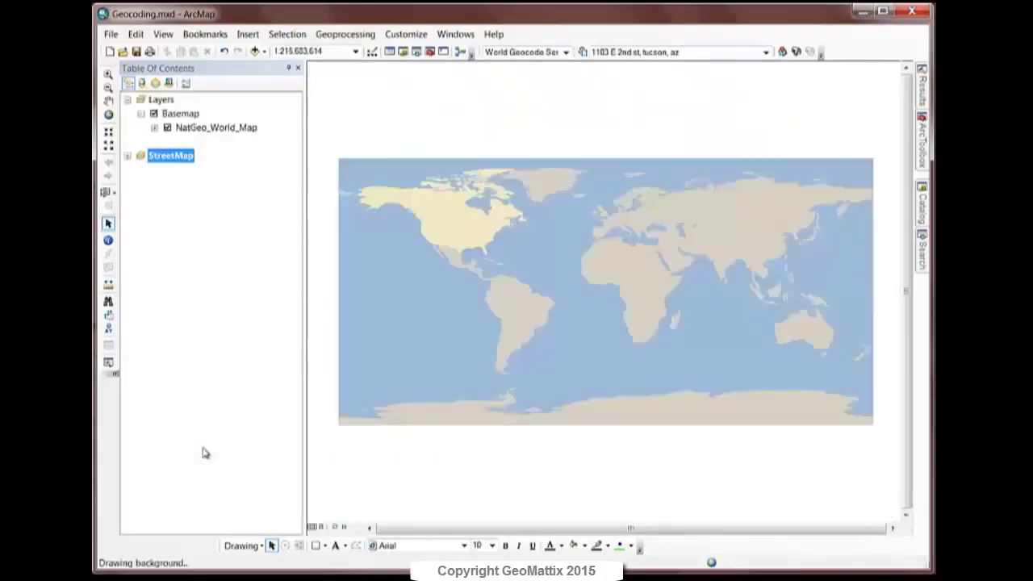
click(127, 155)
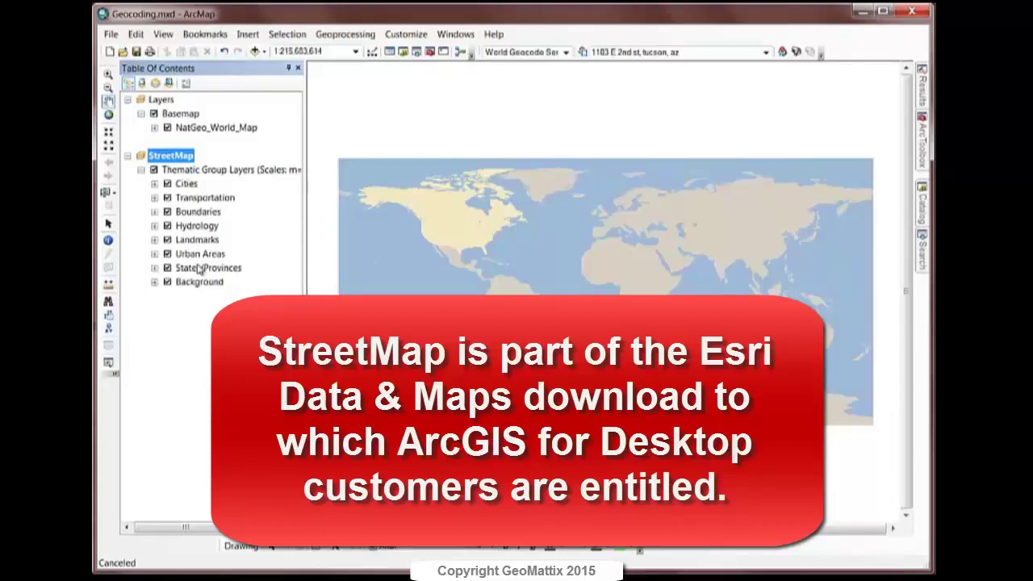
click(108, 73)
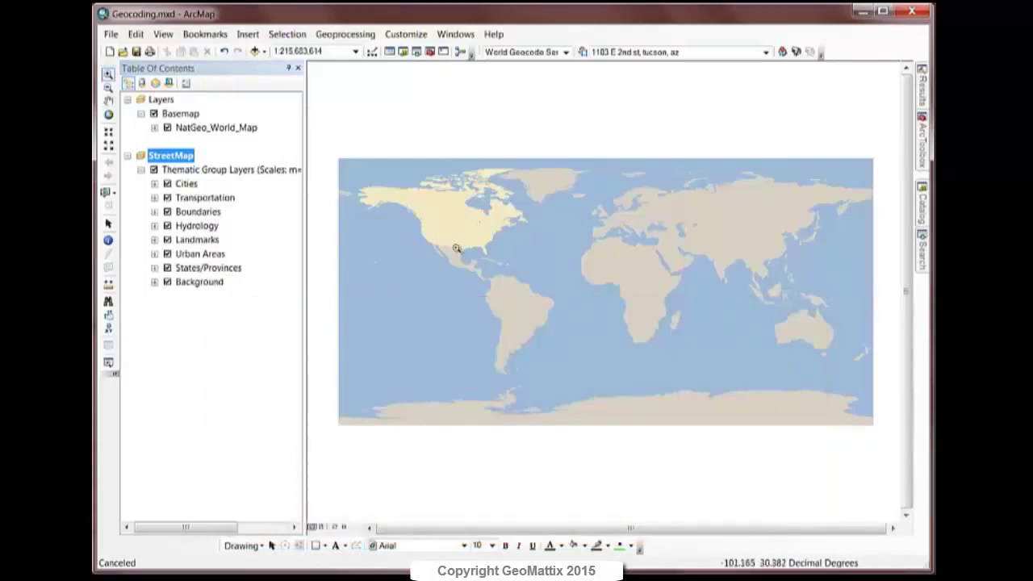
drag(456, 247, 421, 220)
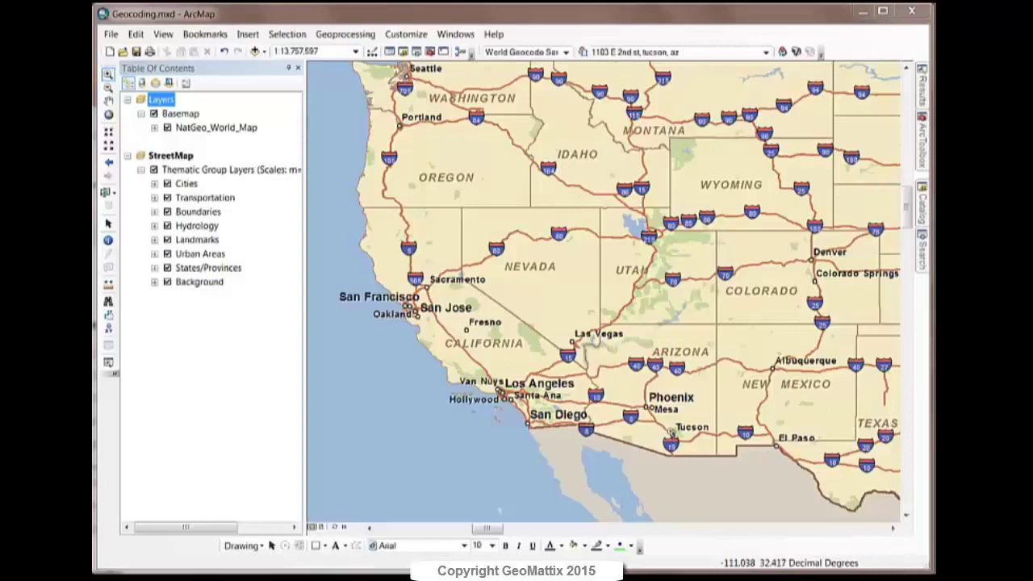
Step: Zoom in over Tucson until downtown streets appear at about 1:26,211
scroll(674, 438, down, 10)
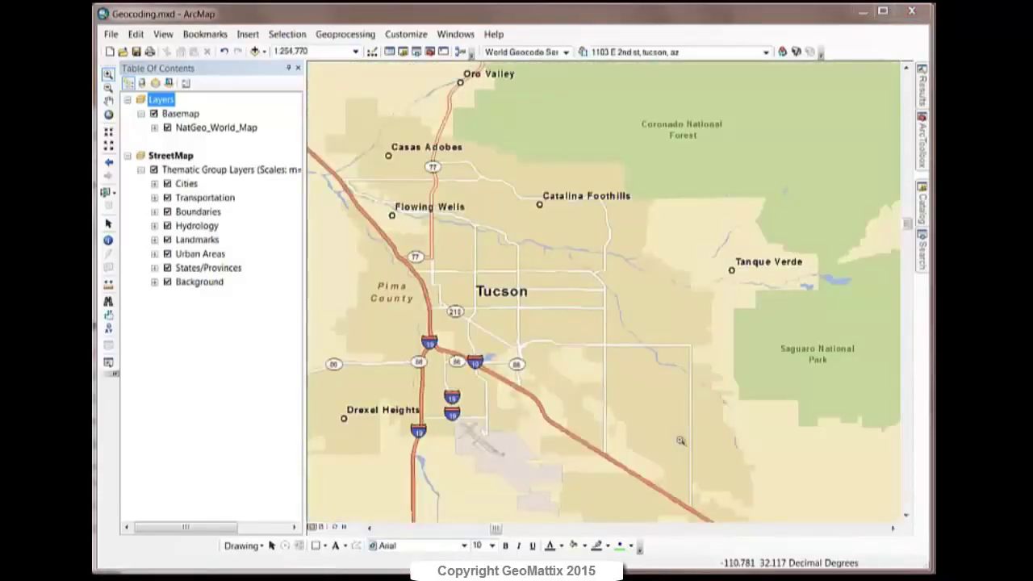
scroll(470, 329, down, 6)
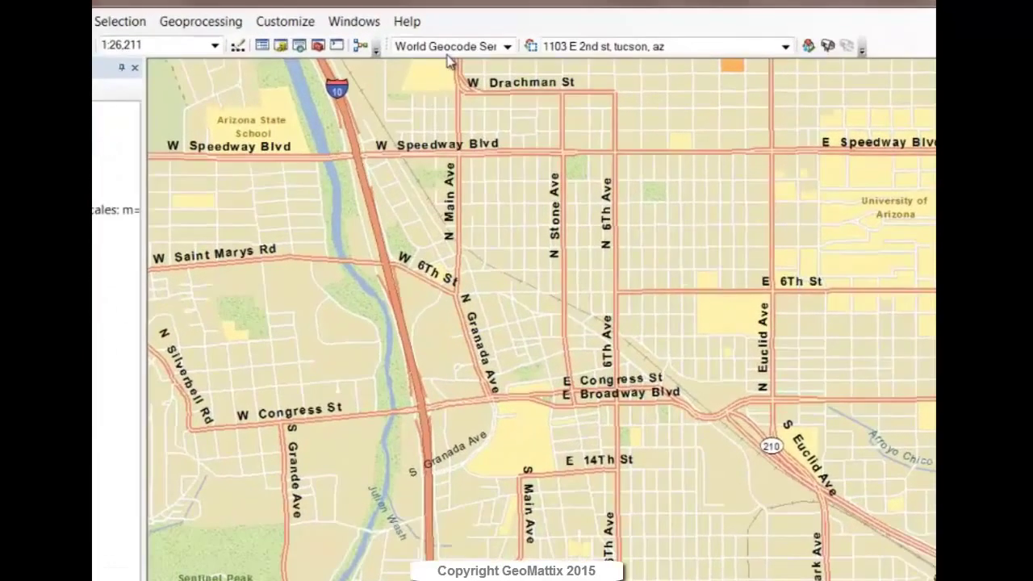
click(505, 47)
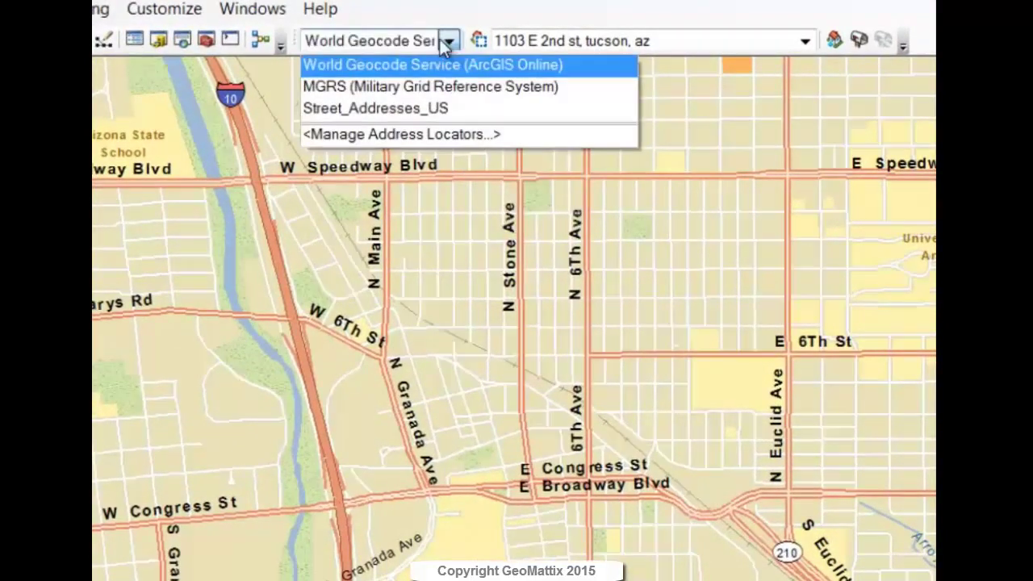
click(353, 135)
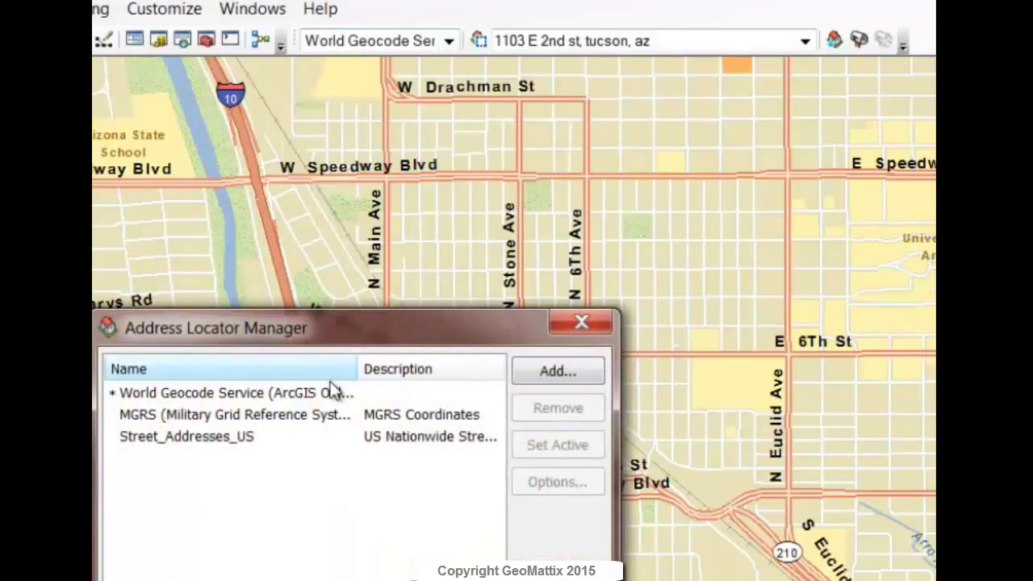
click(536, 373)
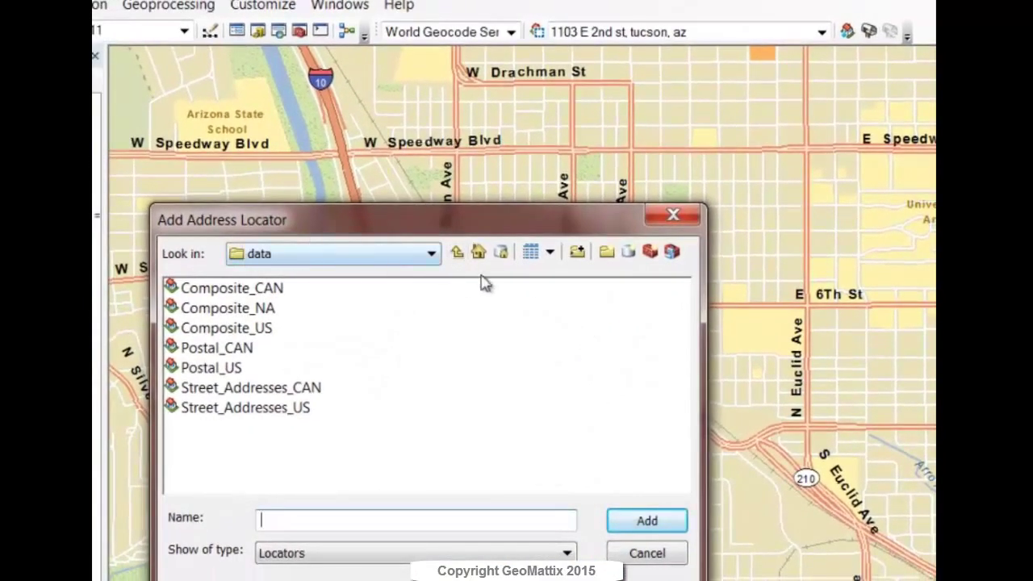
click(457, 253)
click(457, 253)
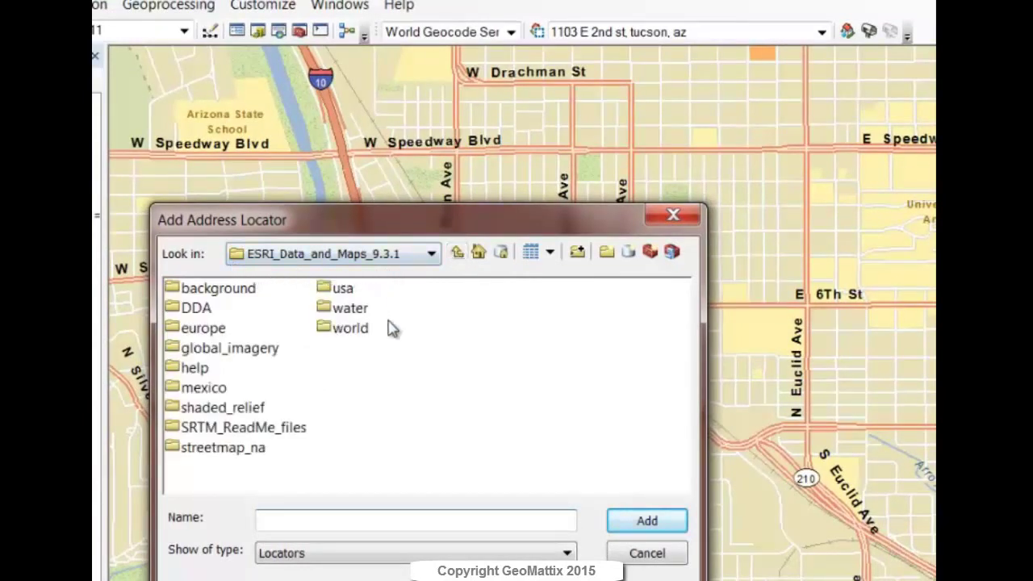
double_click(206, 448)
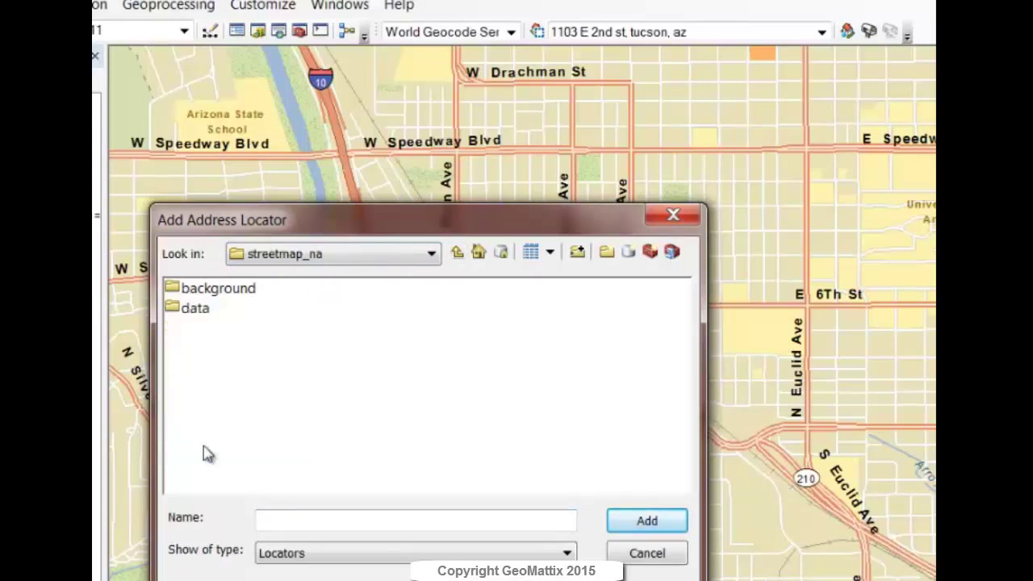
double_click(198, 309)
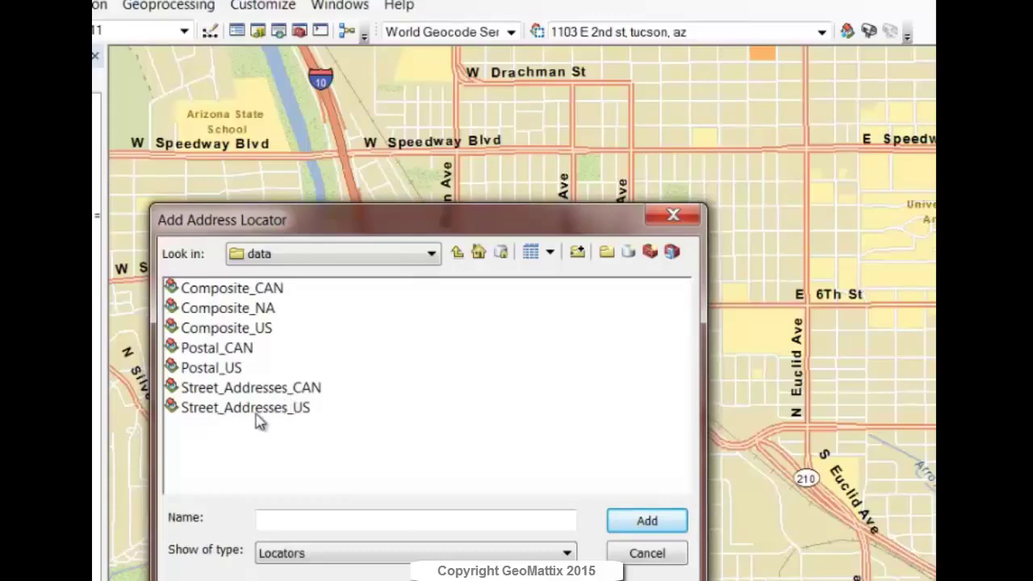
click(637, 555)
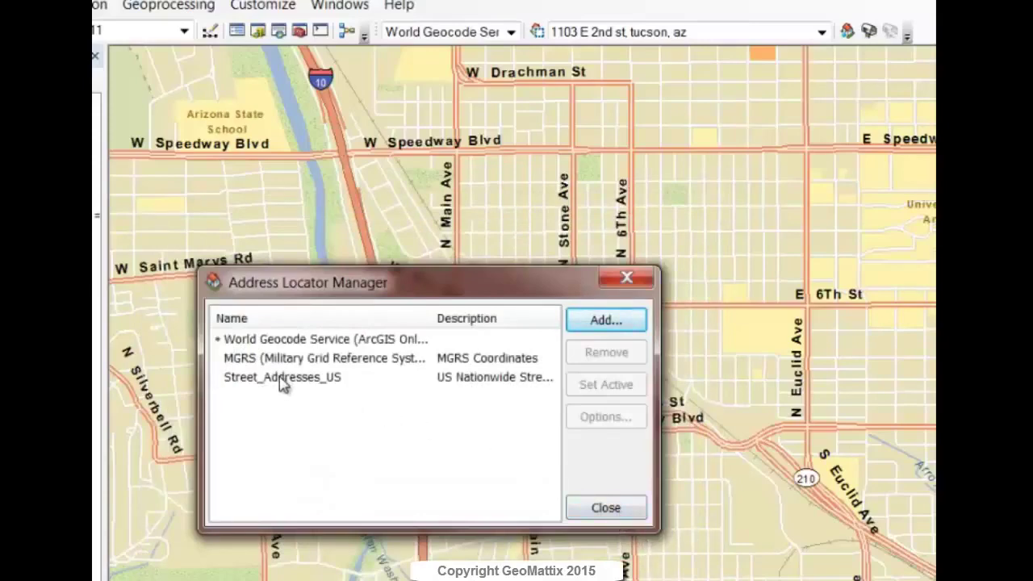
click(610, 508)
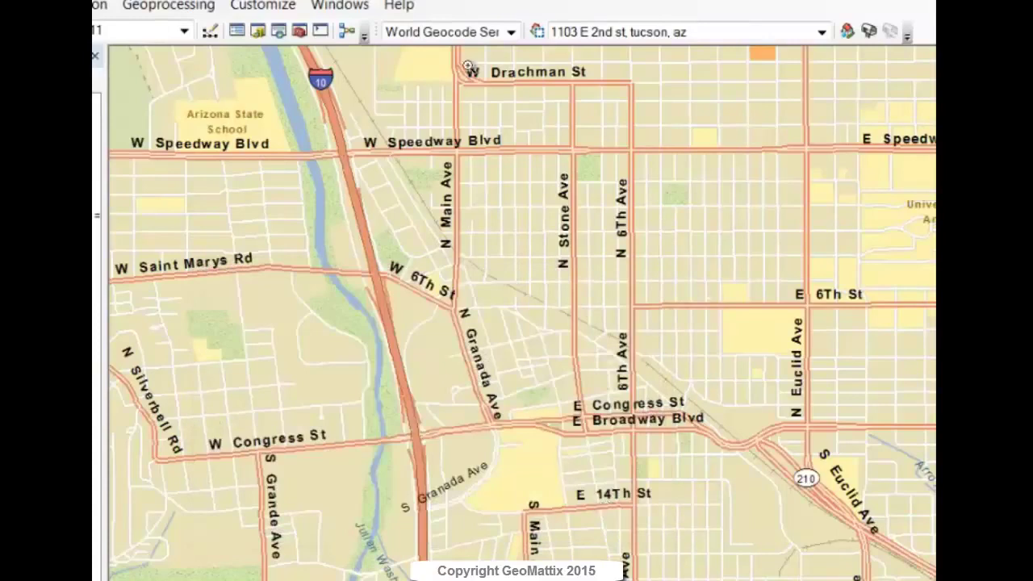
click(510, 32)
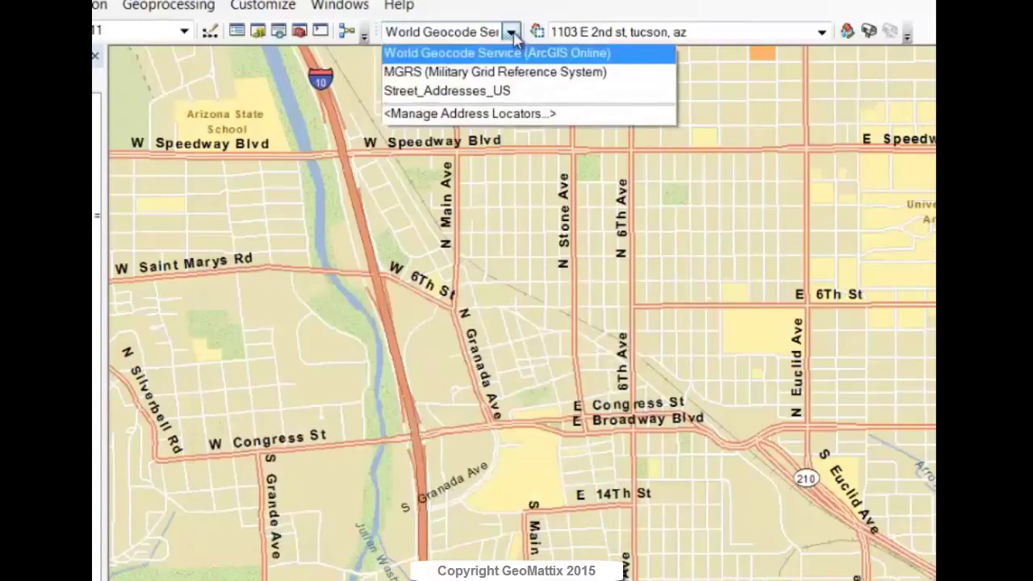
click(465, 95)
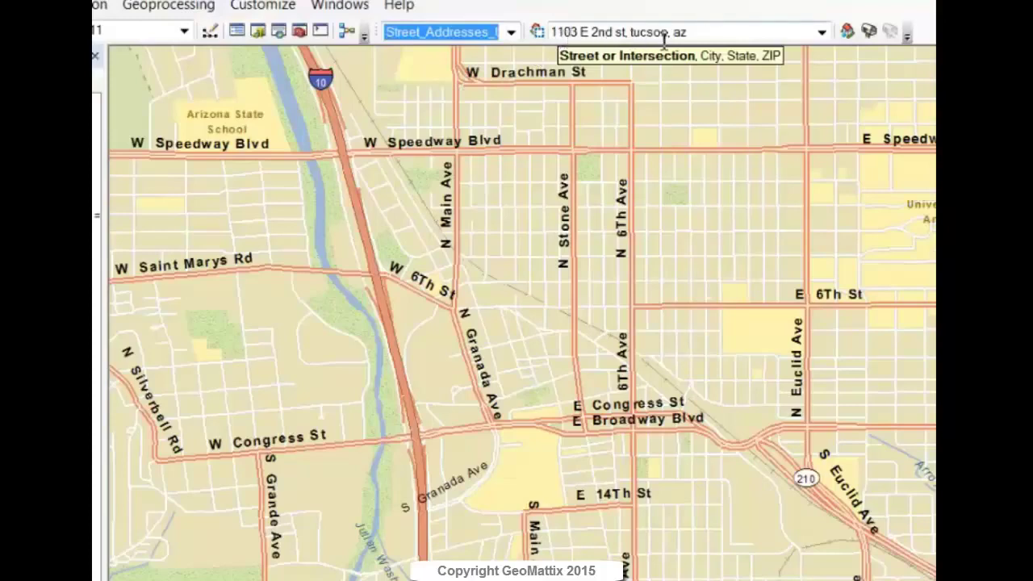
click(703, 31)
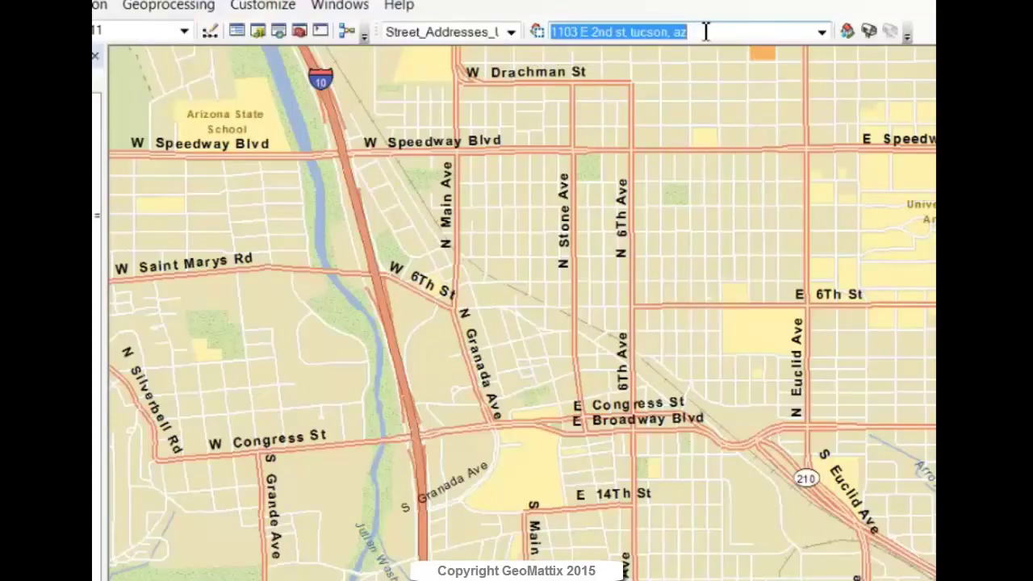
key(Return)
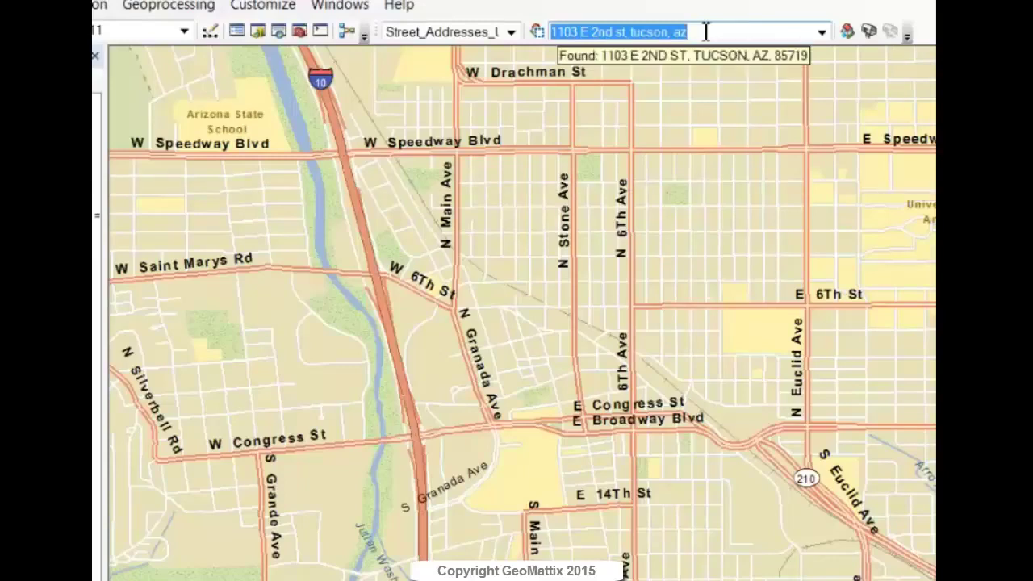
right_click(686, 32)
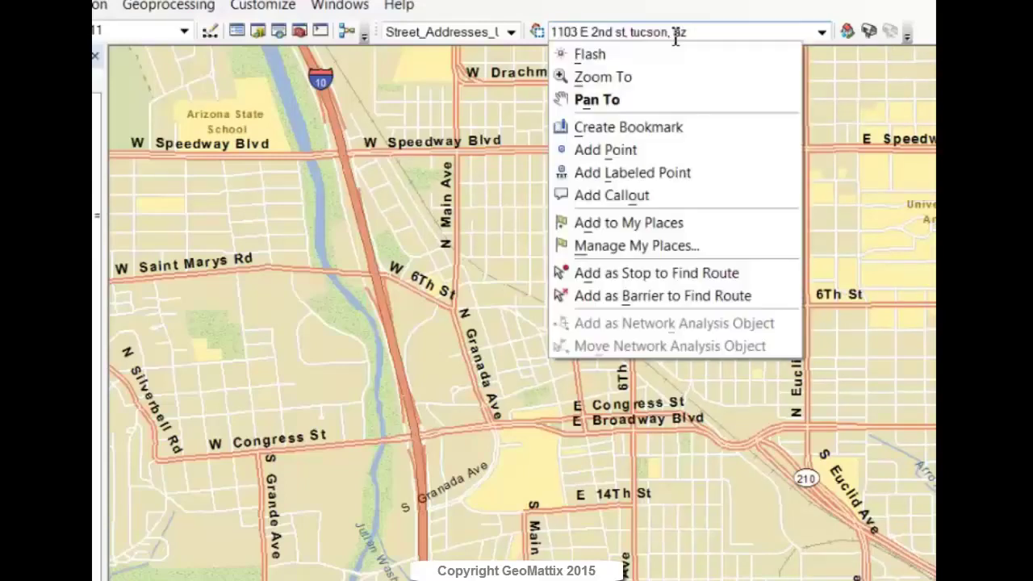
click(615, 55)
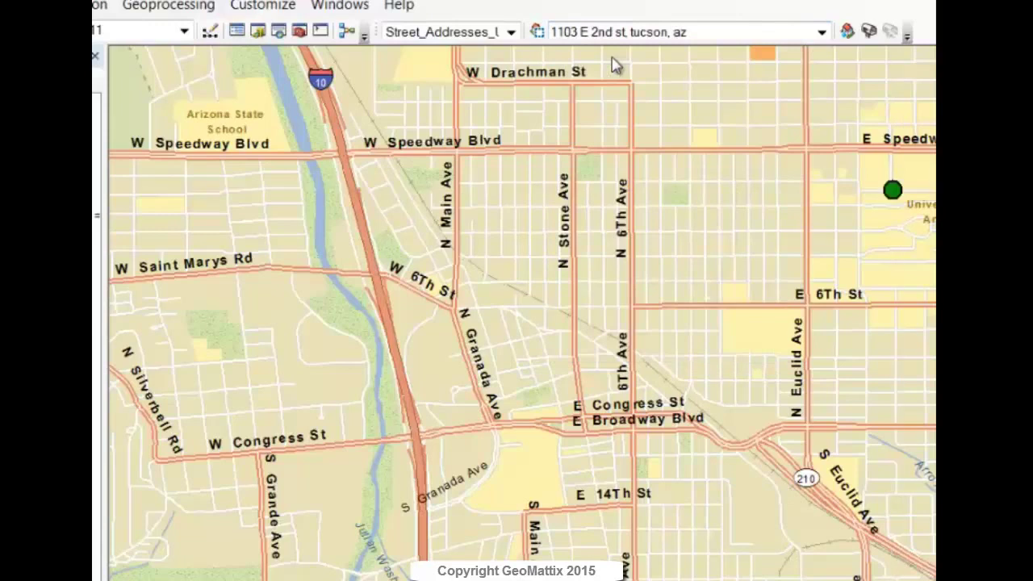